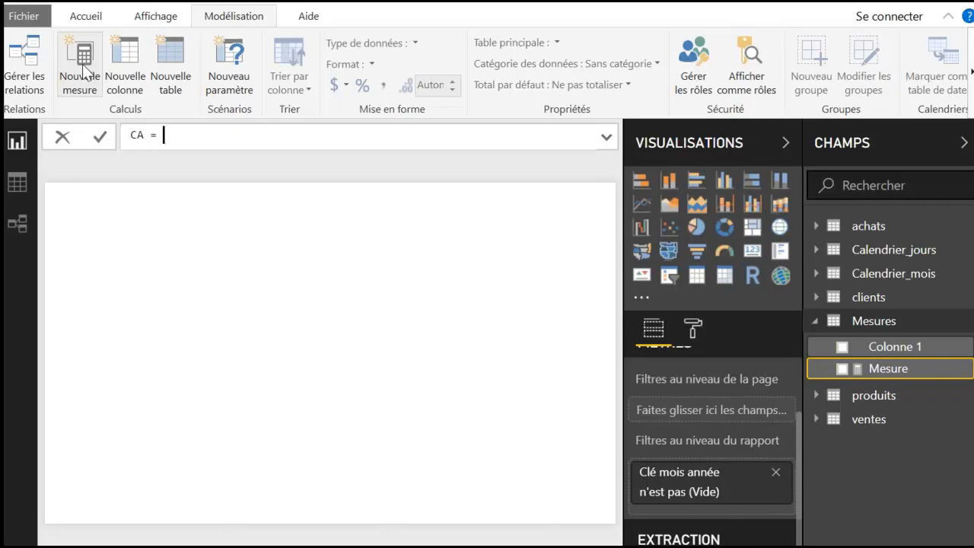
Step: Define the CA measure in the Mesures table as sum( ventes[Montant_facture] )
text(sum ()
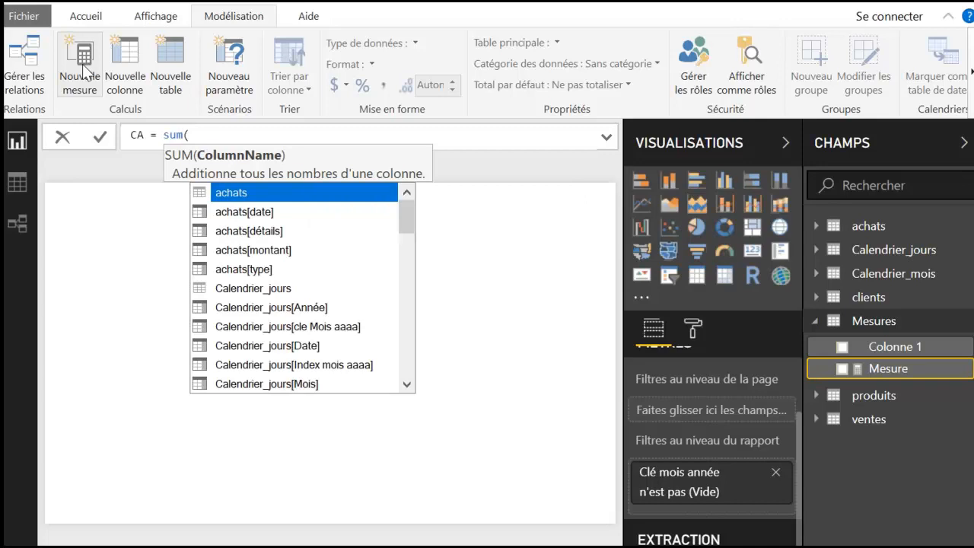
text( ven)
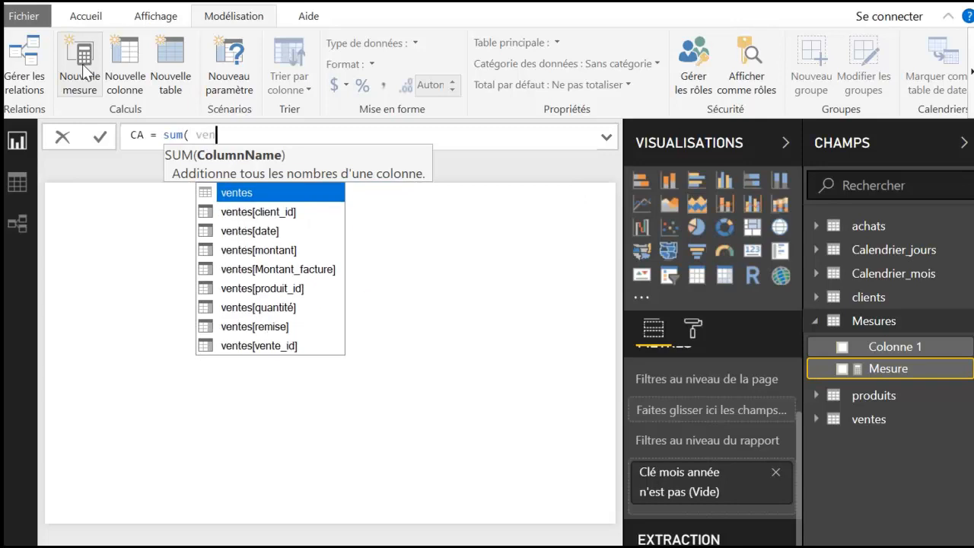
key(Down)
key(Down)
key(Down)
key(Down)
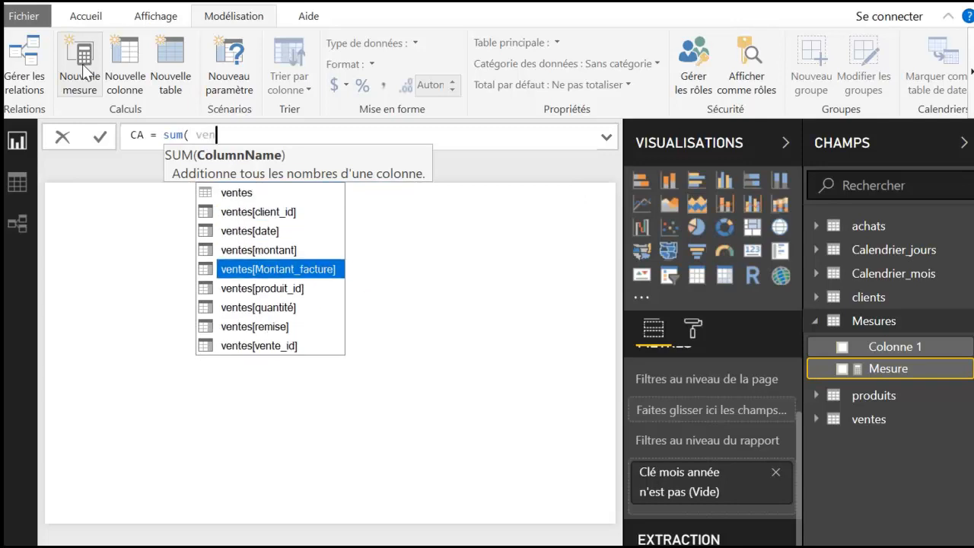
key(Tab)
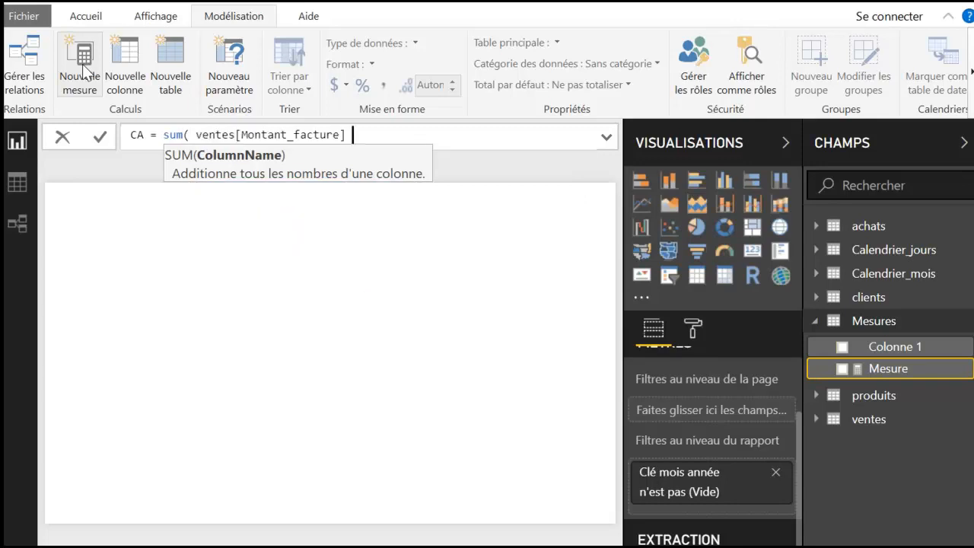
text())
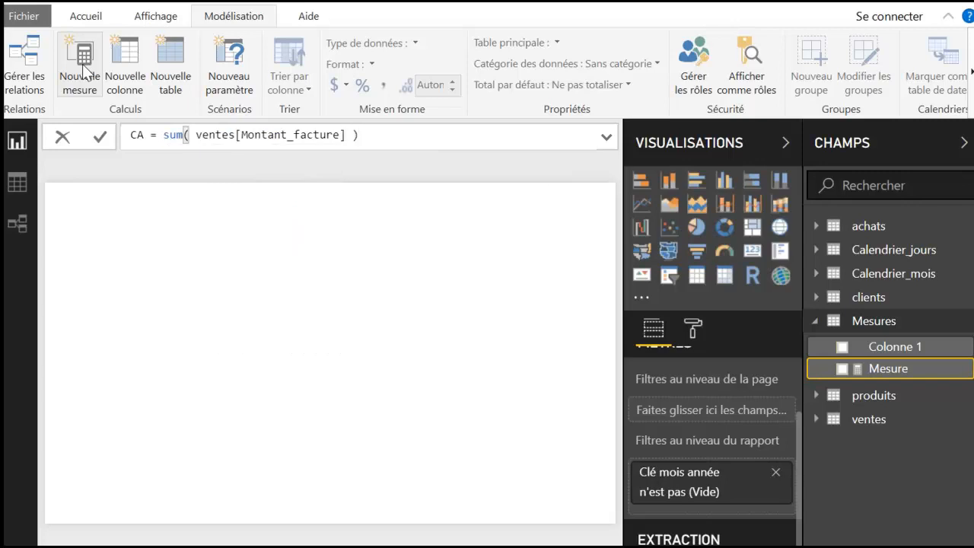
key(Return)
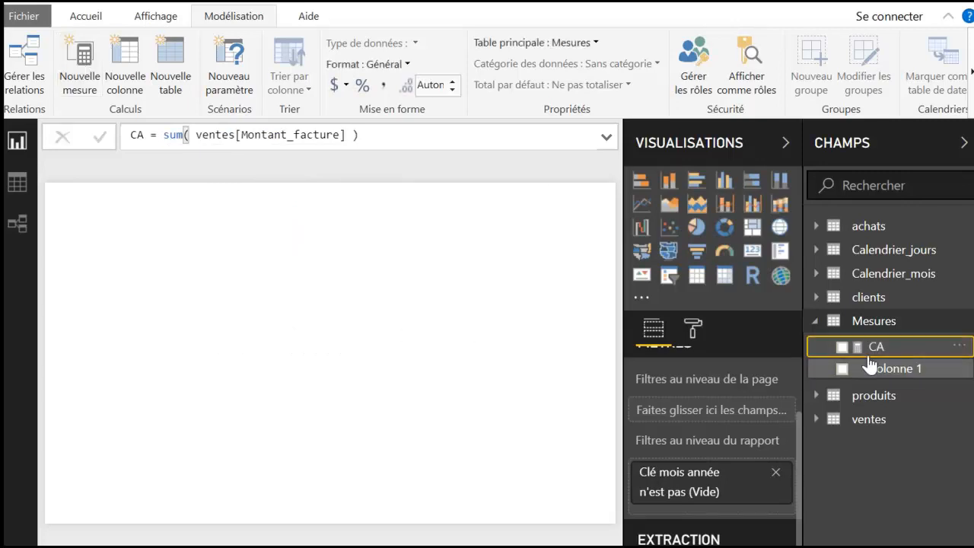
Step: Add the CA measure to the empty report page as a card with its data label display units set to Aucun
drag(874, 348, 147, 216)
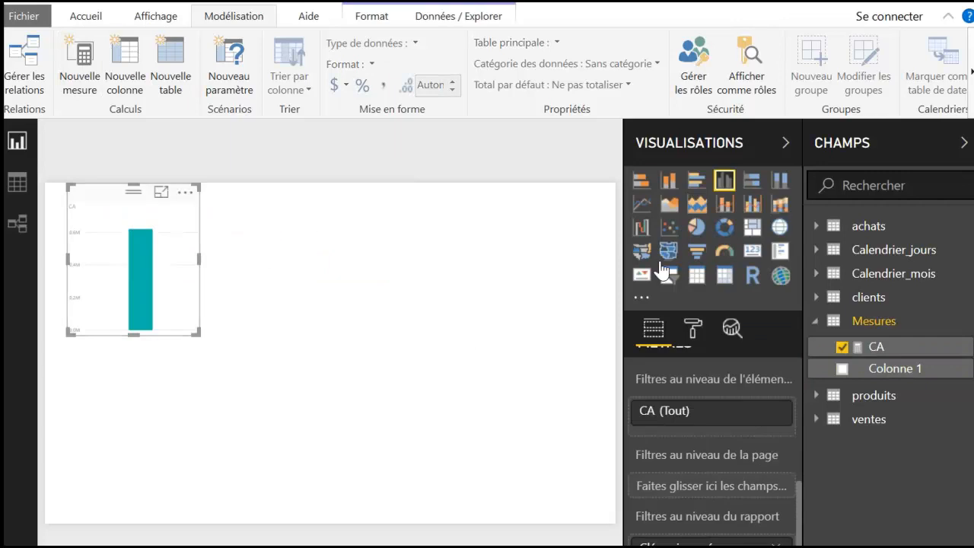
click(753, 250)
click(693, 341)
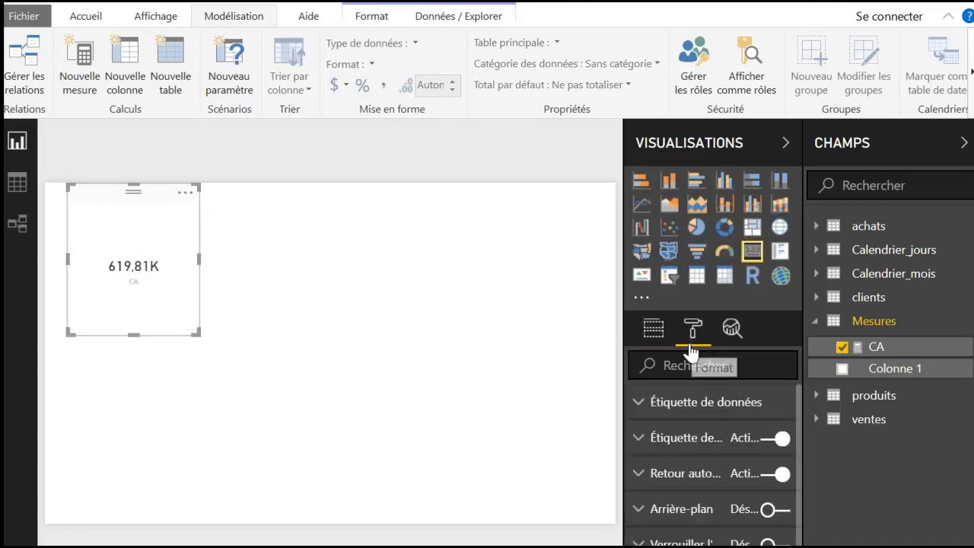
click(680, 414)
click(737, 473)
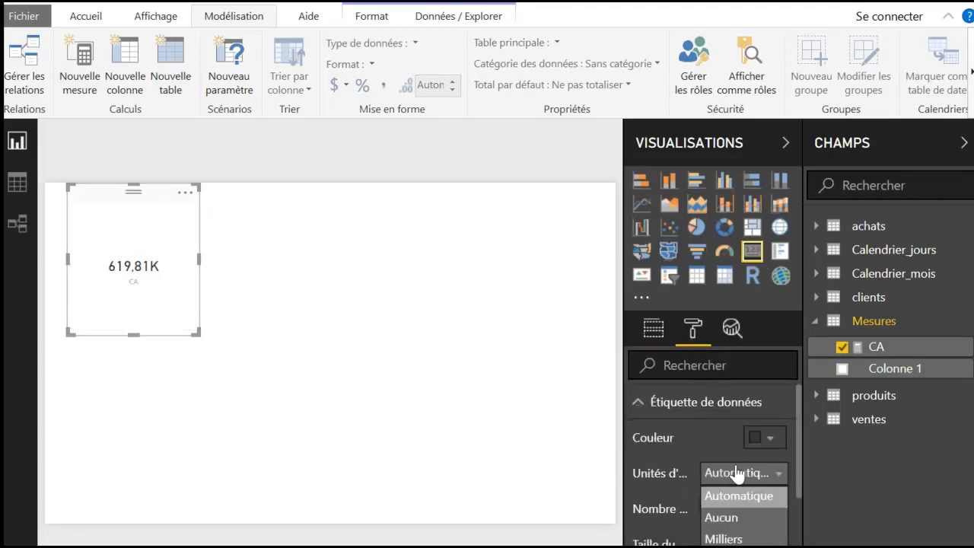
click(724, 517)
Step: Format the CA measure as currency with the € Euro (123 €) symbol
click(892, 350)
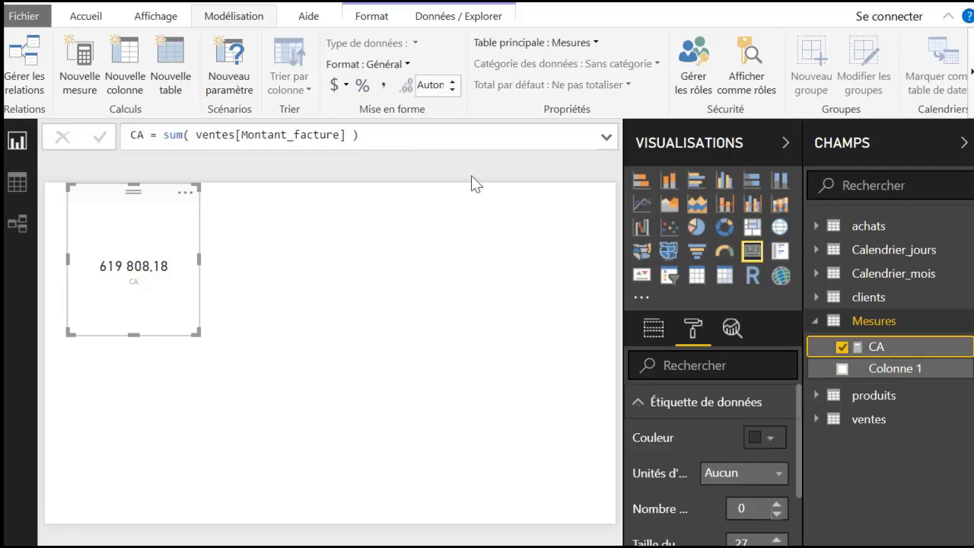
click(344, 65)
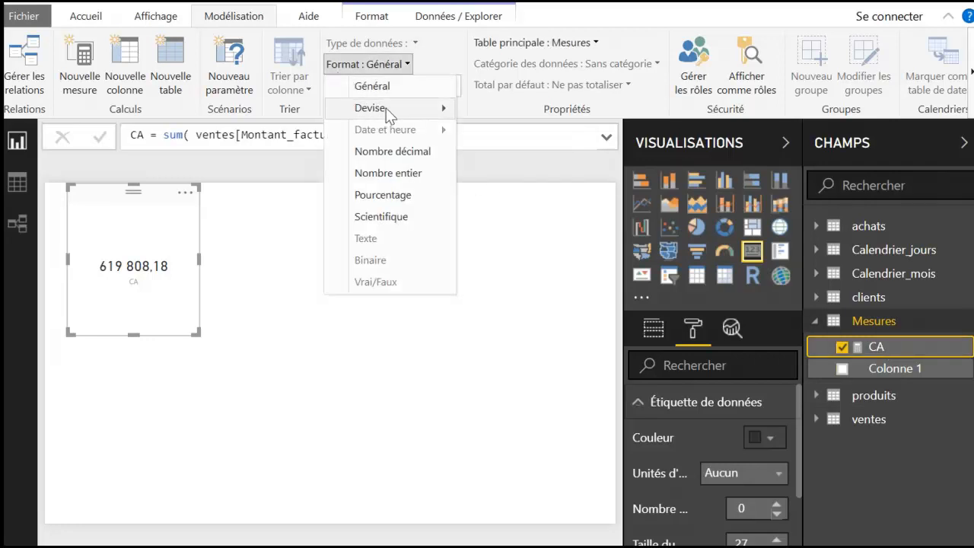
mouse_move(390, 115)
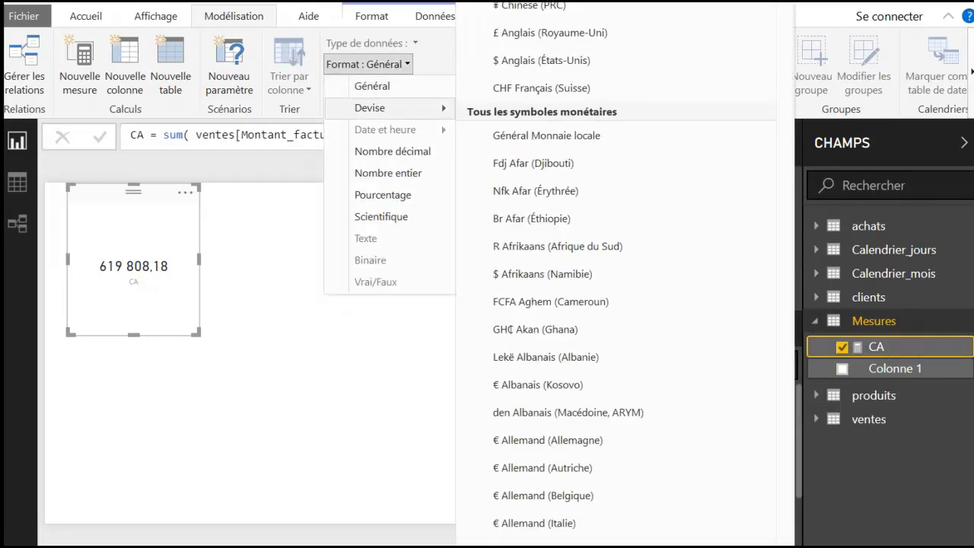
click(495, 65)
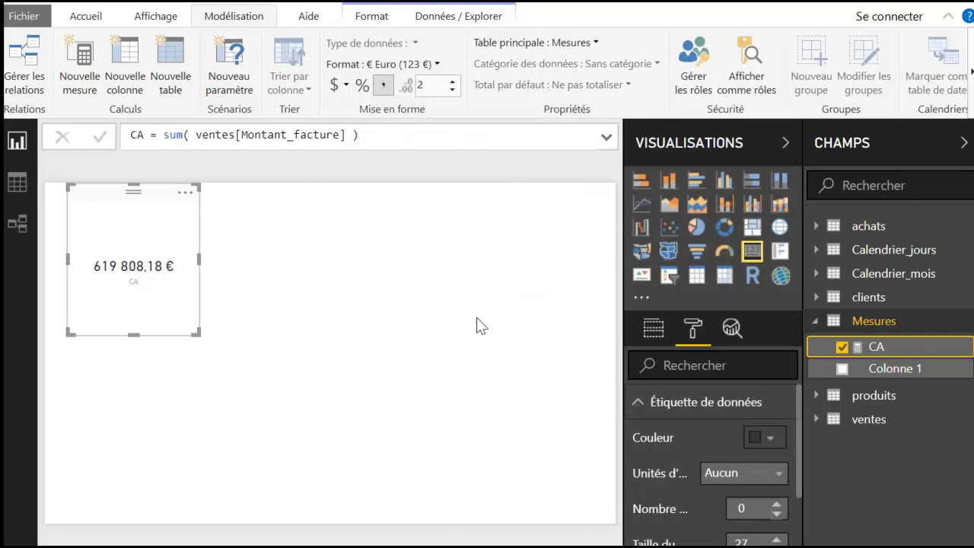
click(478, 317)
click(109, 205)
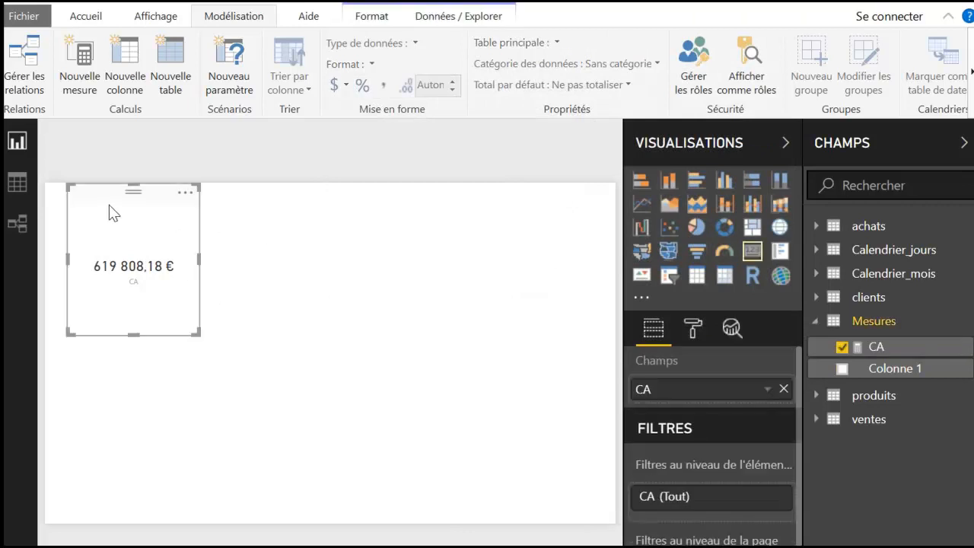
click(278, 284)
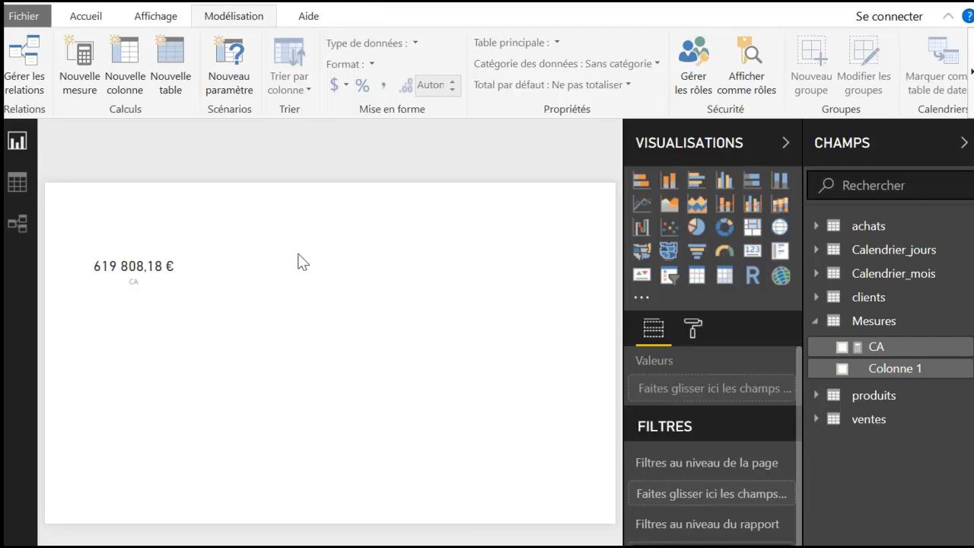
click(81, 59)
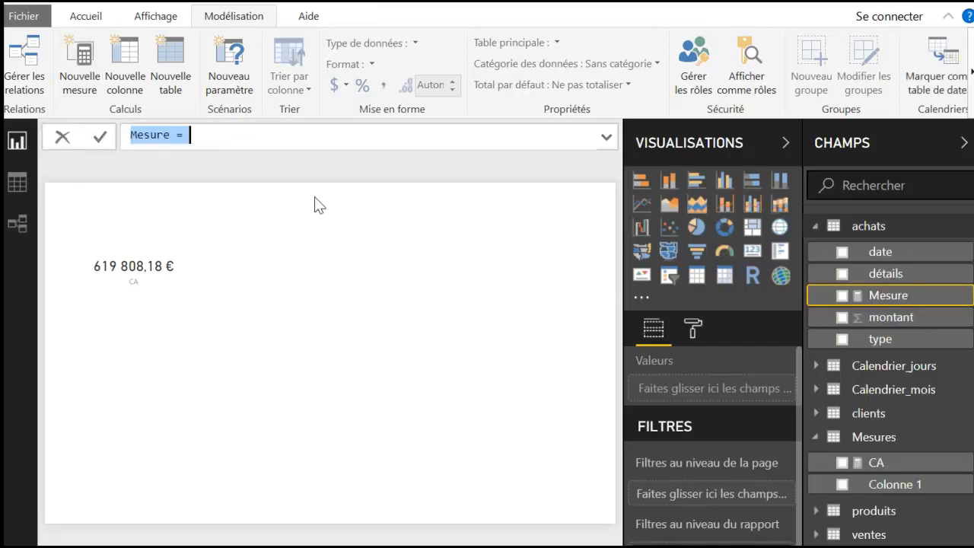
click(64, 137)
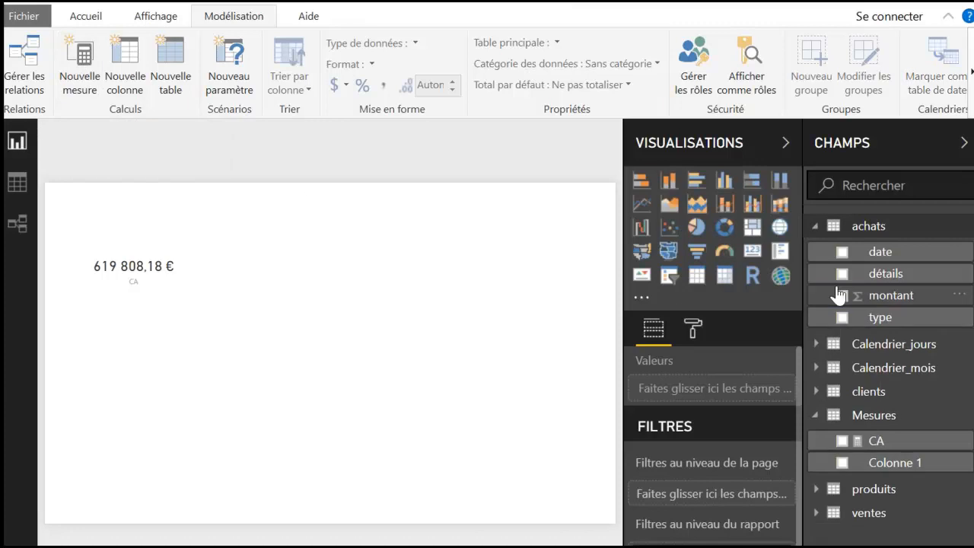
click(863, 420)
click(867, 423)
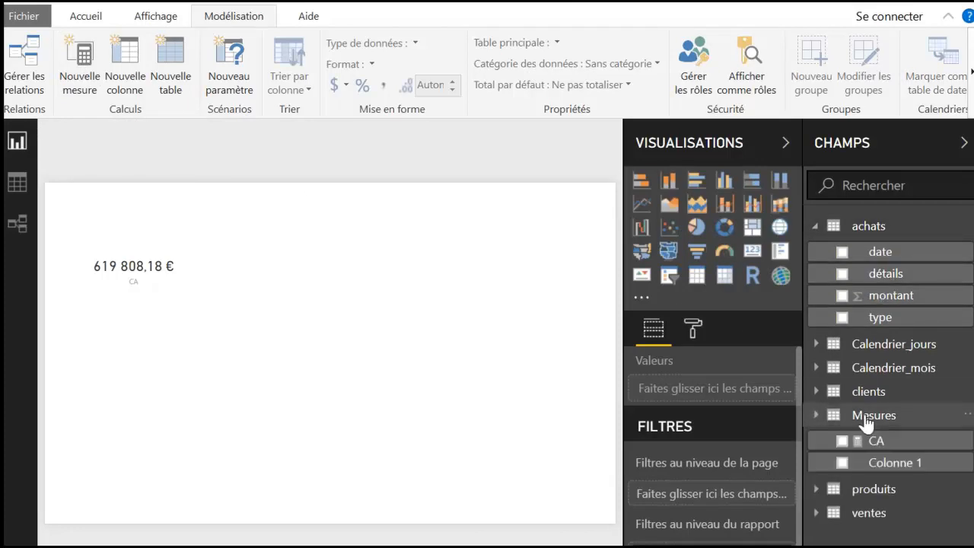
click(816, 227)
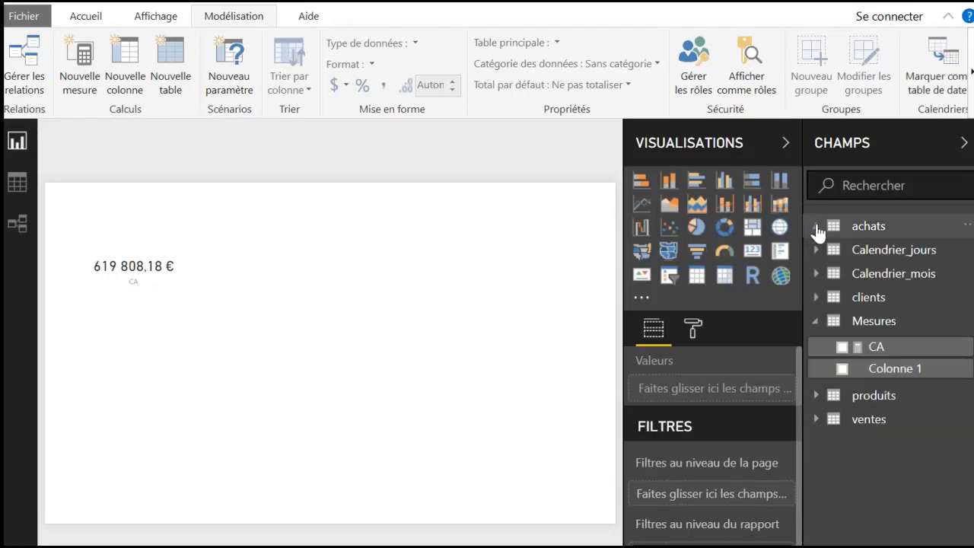
Step: Create a measure named CA 2017 in the Mesures table, starting its formula with CALCULATE( [CA] ;
click(876, 323)
click(875, 324)
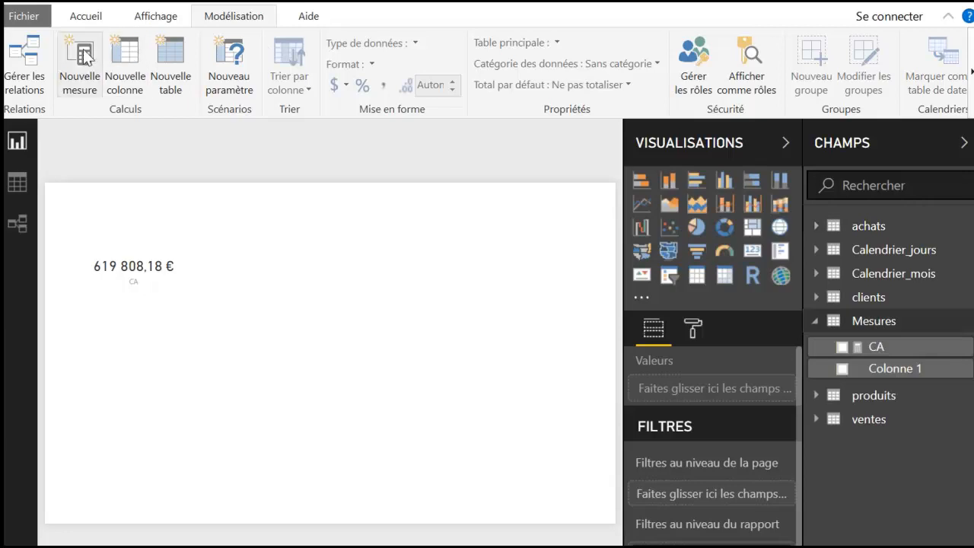
click(79, 72)
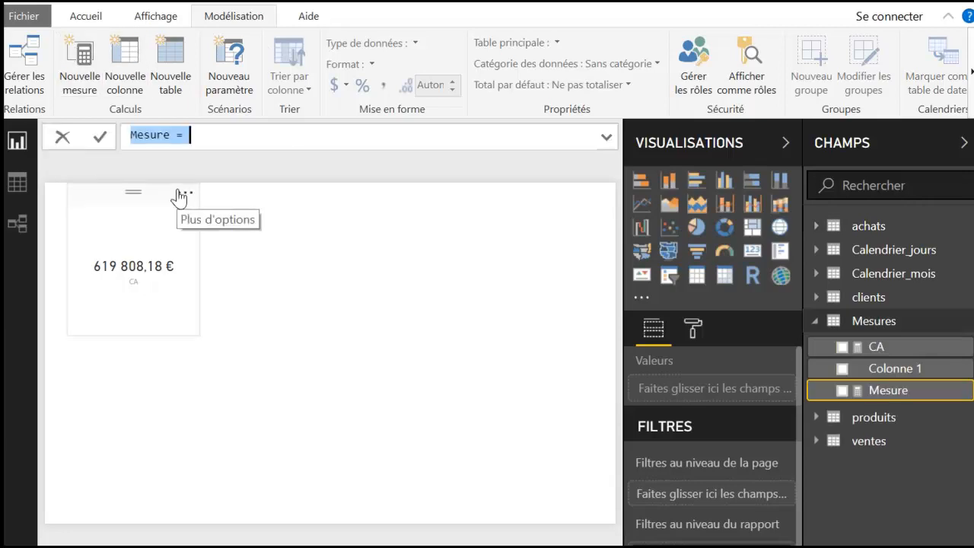
text(CA 2017 =)
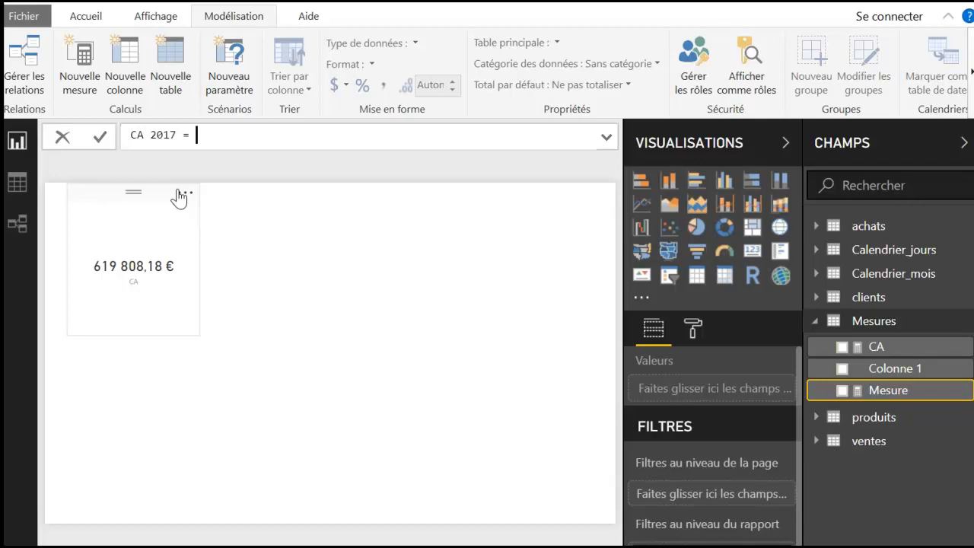
text( CAL)
key(Tab)
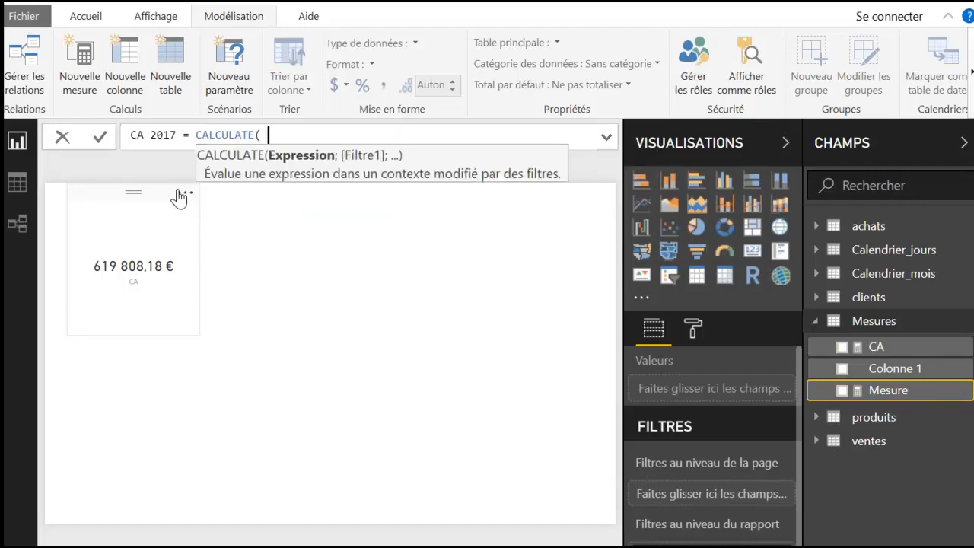
key(BackSpace)
text(CA)
key(Tab)
text(;)
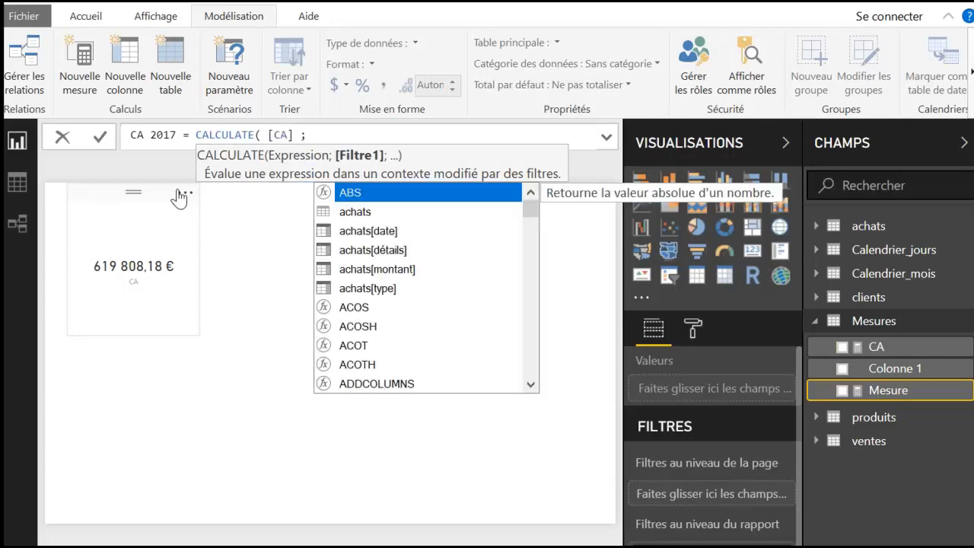
key(Escape)
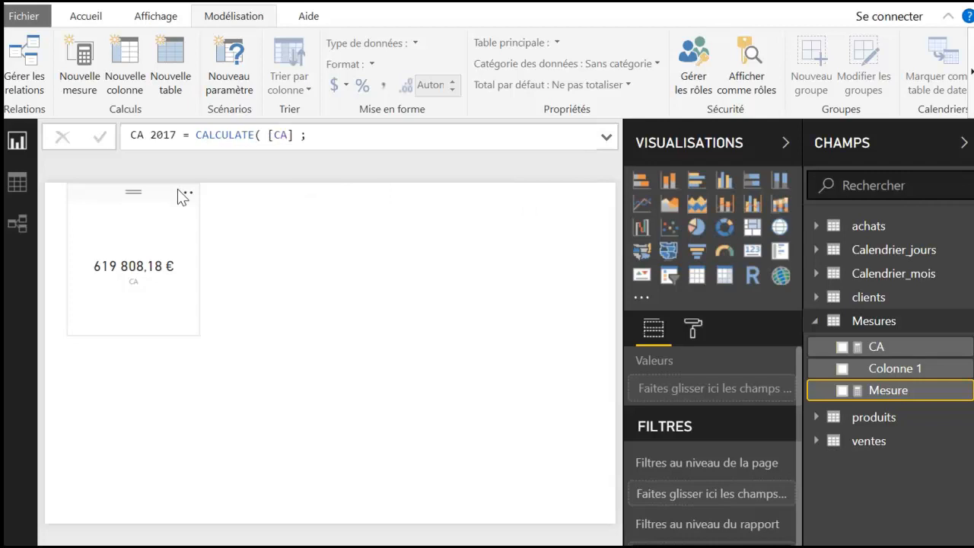
key(Return)
Step: Complete the CA 2017 formula with the filter Calendrier_jours[Année] = 2017 as CALCULATE's second argument
click(313, 136)
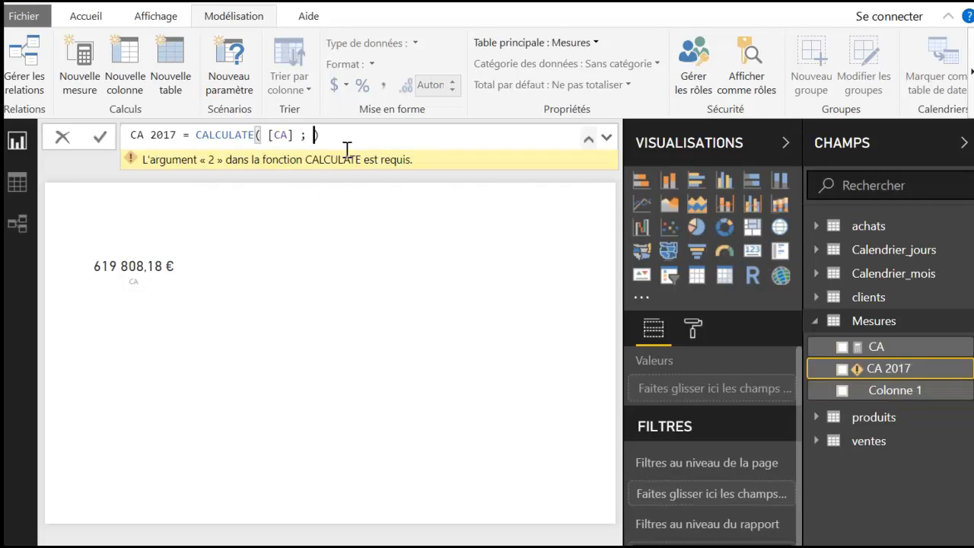
text(cal)
key(Down)
key(Down)
key(Down)
key(Down)
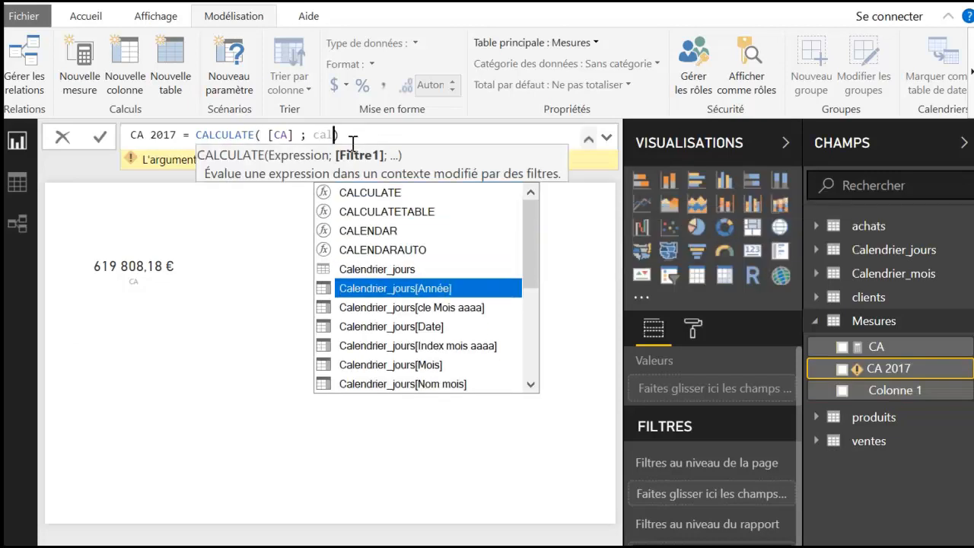
key(Tab)
text(= )
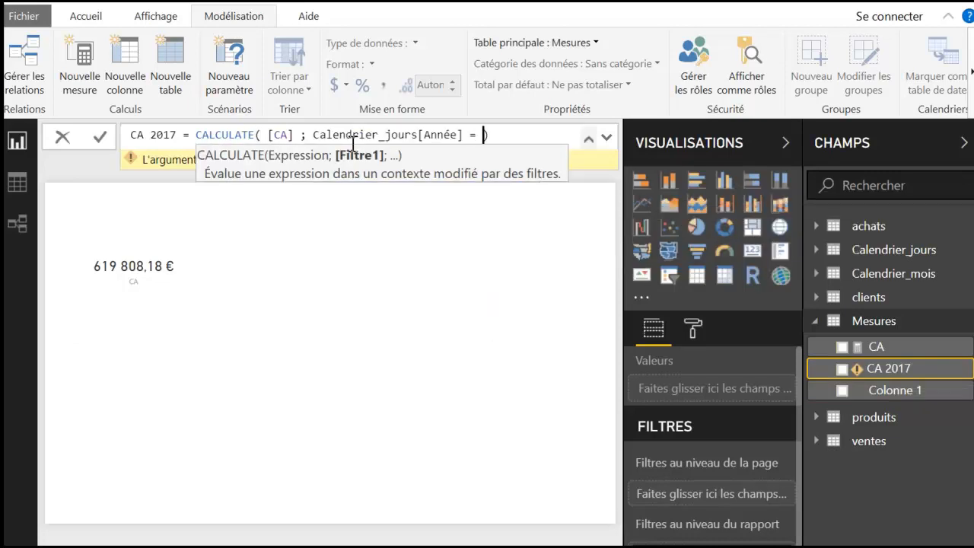
text(2017)
key(End)
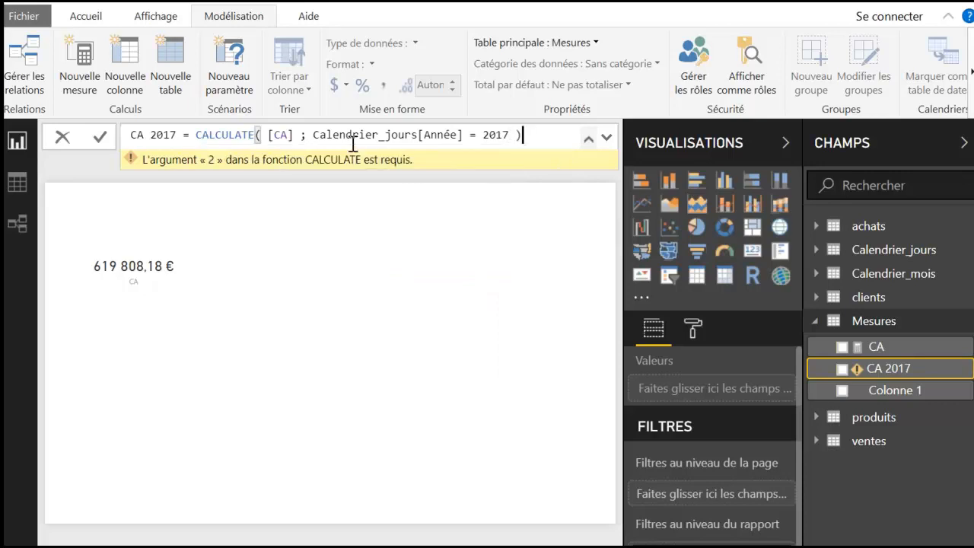
key(Return)
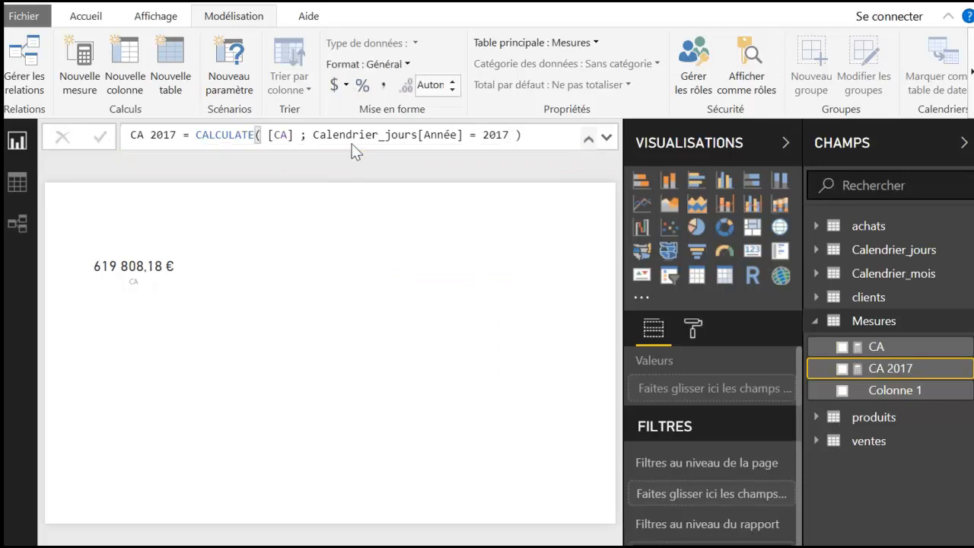
Step: Add the CA 2017 measure to the report page beside the CA card and show it as a card
drag(858, 374, 505, 285)
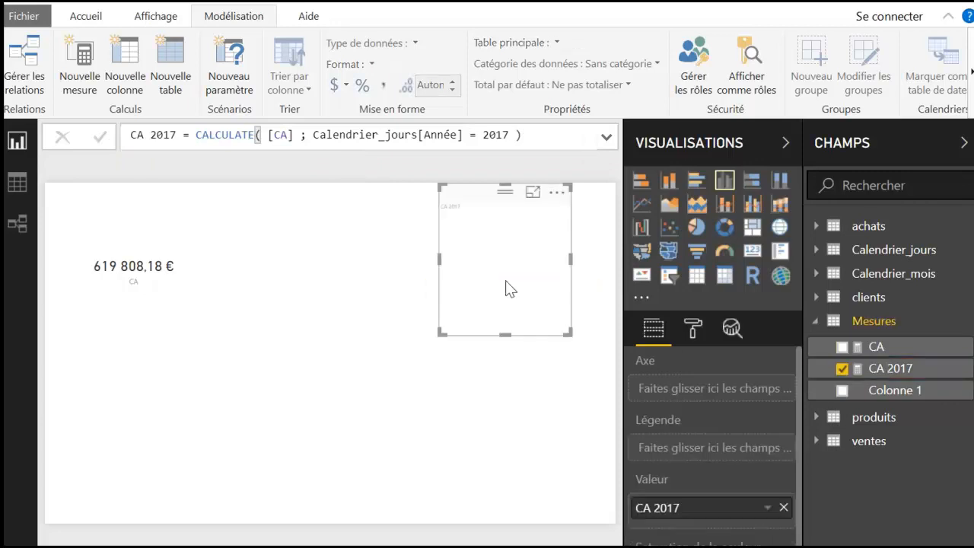
click(265, 172)
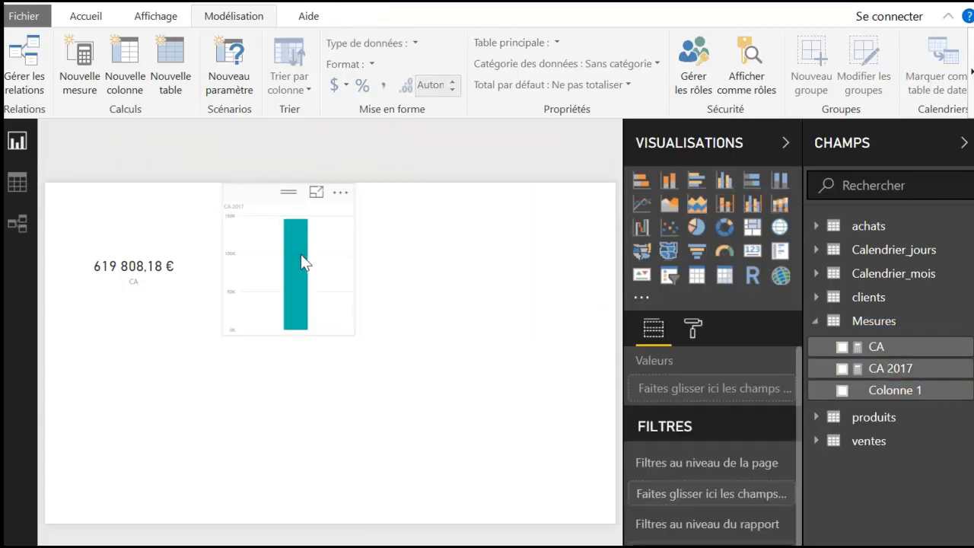
click(753, 251)
key(Delete)
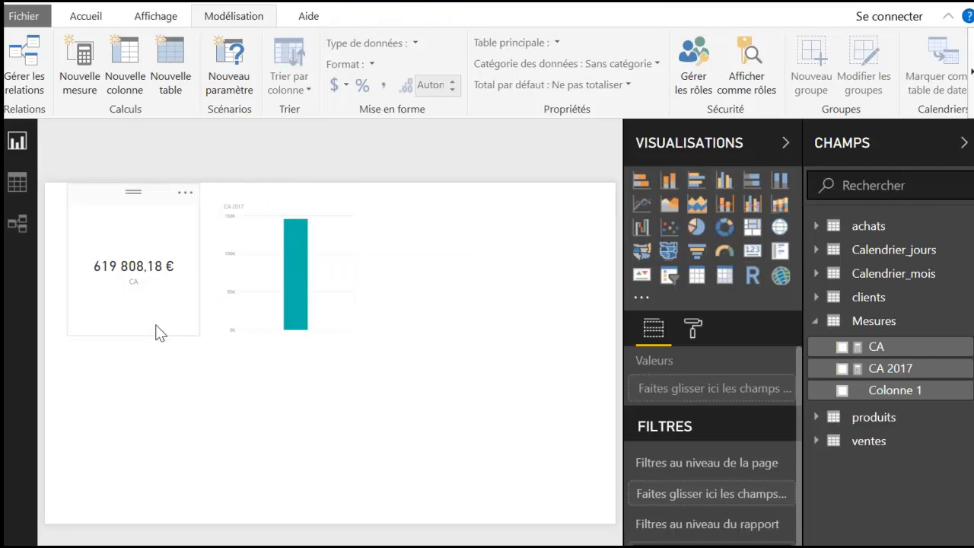
click(300, 265)
click(754, 251)
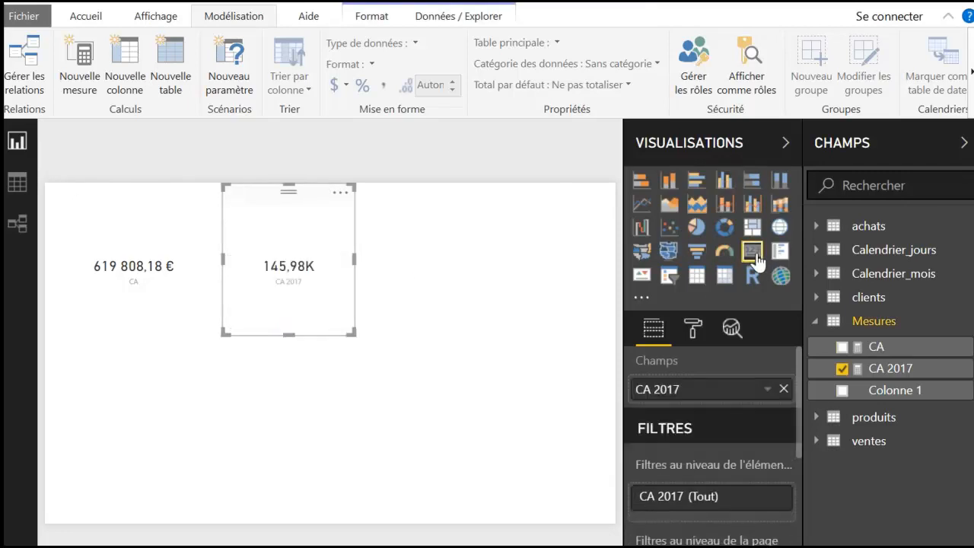
Step: Set the display units of the CA 2017 card's data label to Aucun
click(692, 327)
click(684, 403)
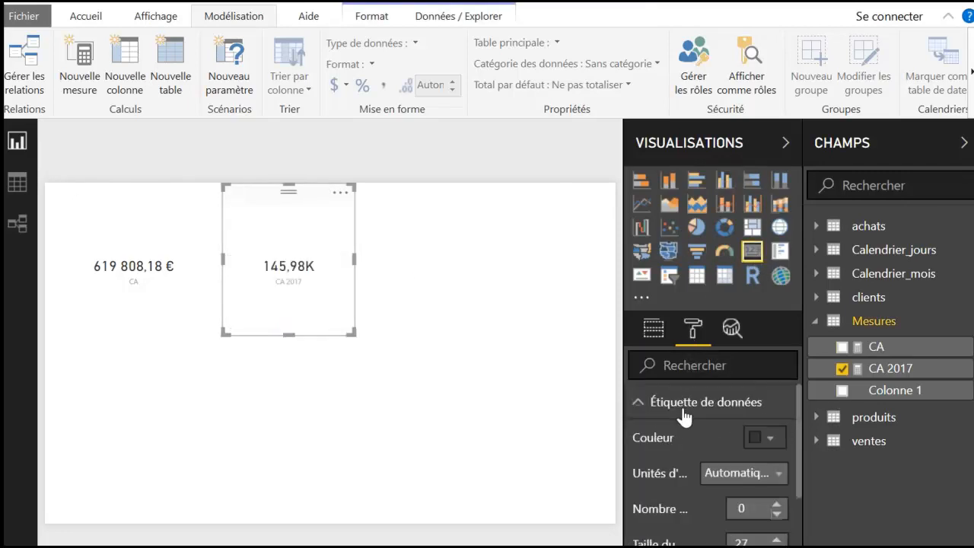
click(744, 473)
click(731, 511)
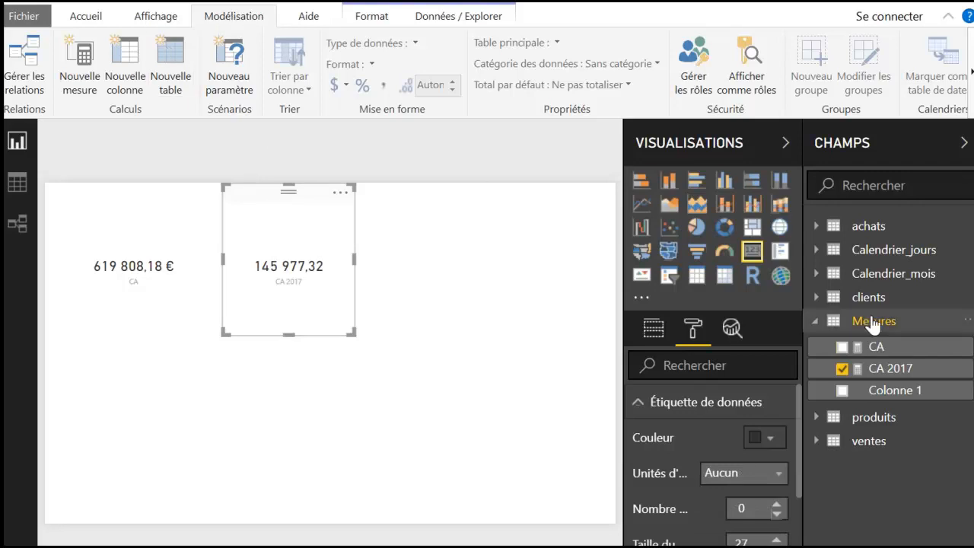
Step: Format the CA 2017 measure as currency with the € Euro (123 €) symbol
click(876, 370)
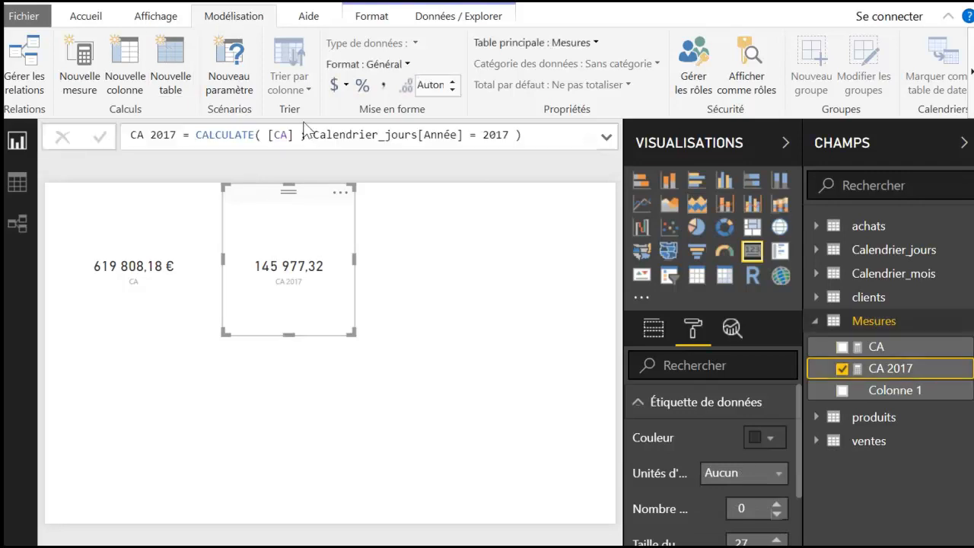
click(342, 86)
click(394, 188)
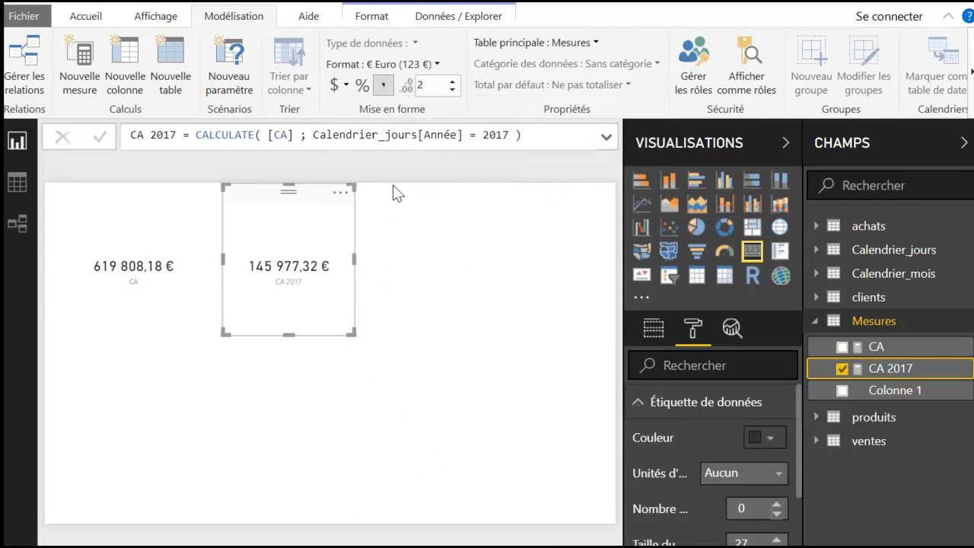
click(402, 242)
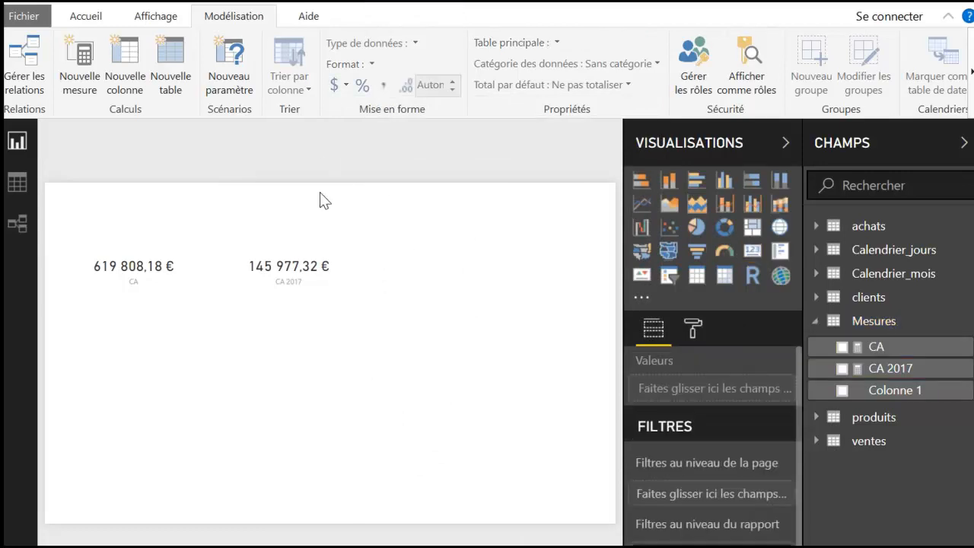
click(257, 215)
click(883, 368)
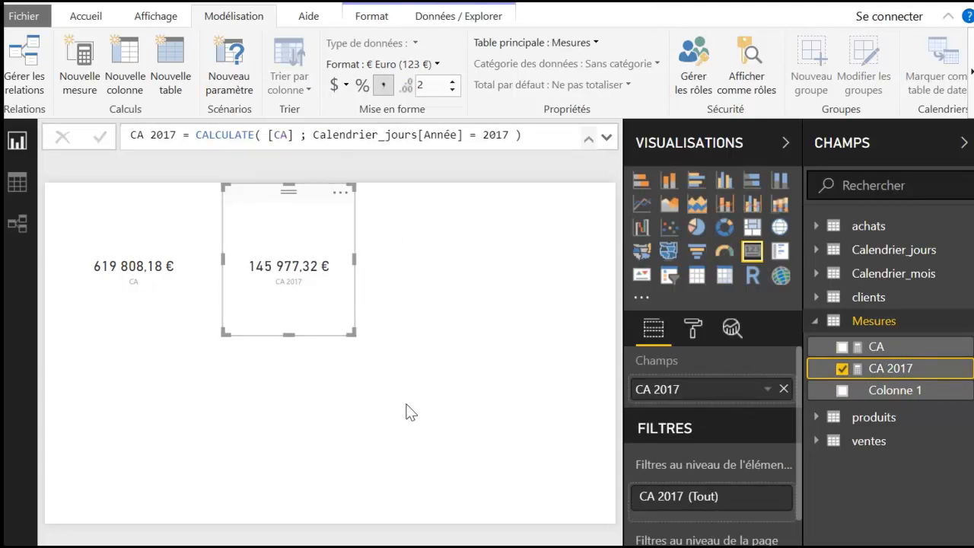
key(alt+Tab)
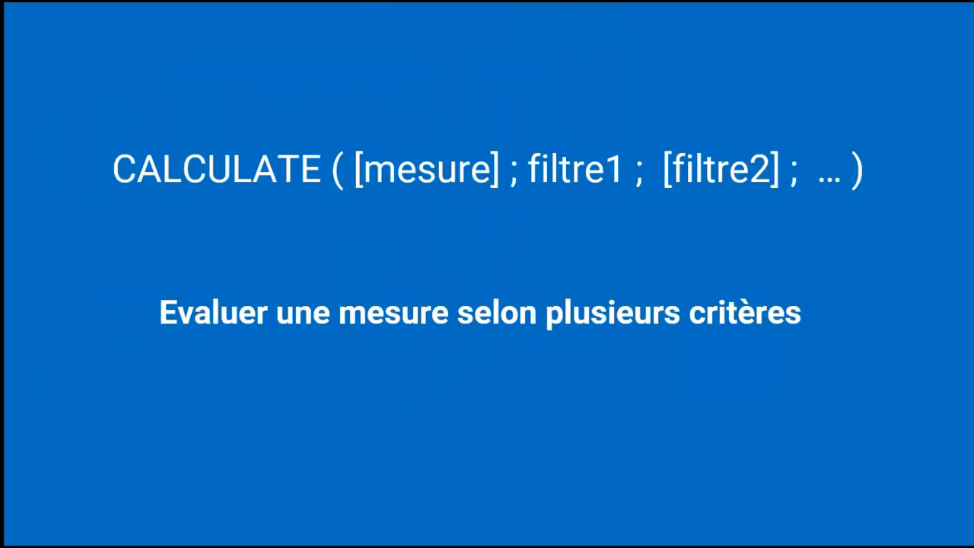
key(Right)
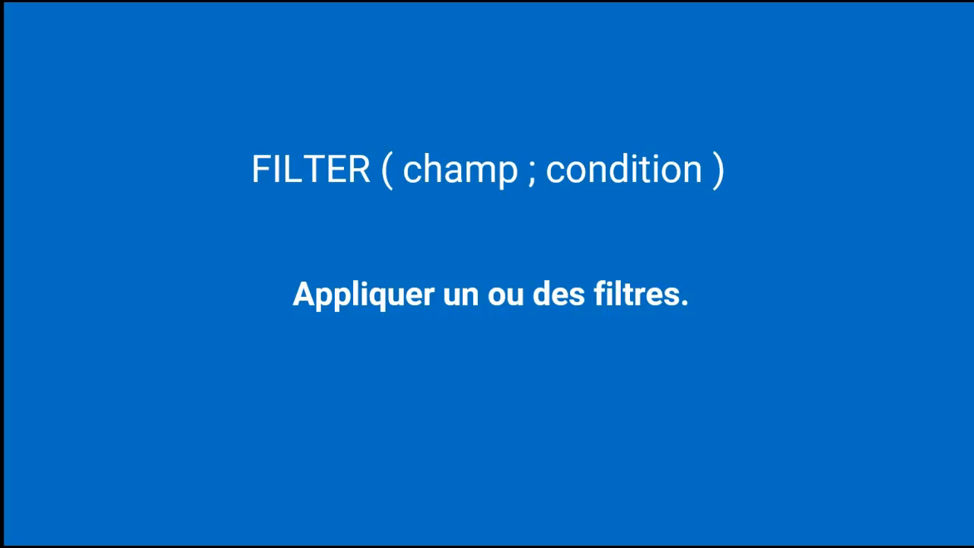
key(alt+Tab)
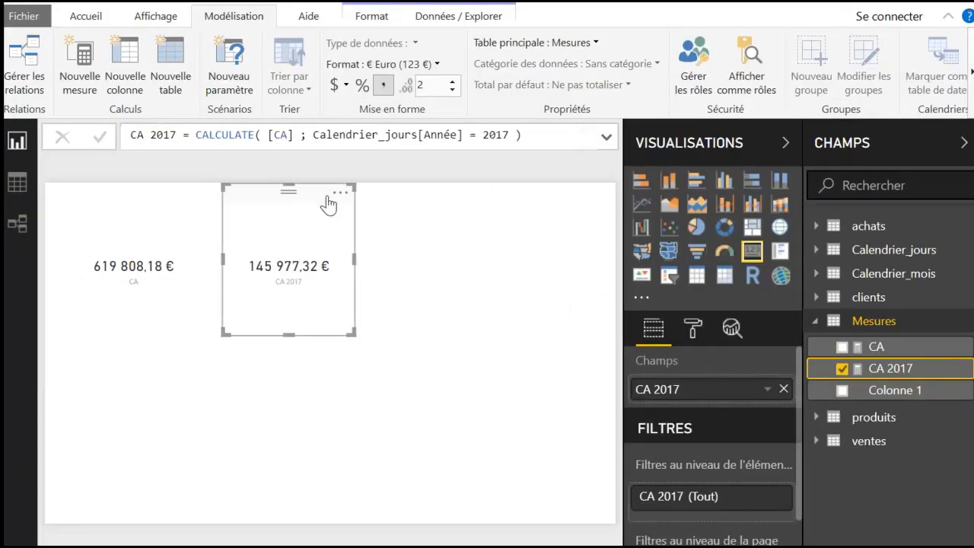
click(442, 248)
Step: Copy the entire formula of the CA 2017 measure without changing it
click(881, 373)
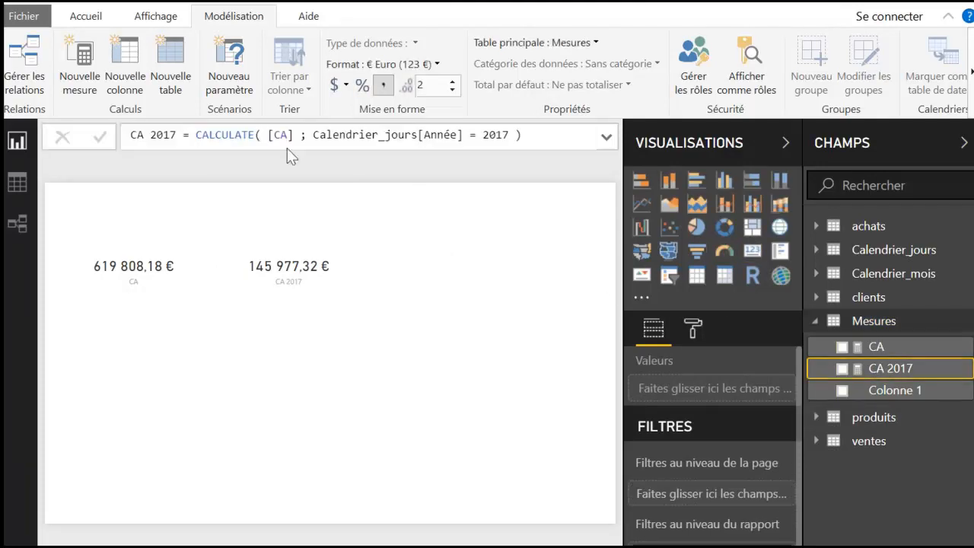
click(282, 136)
key(ctrl+a)
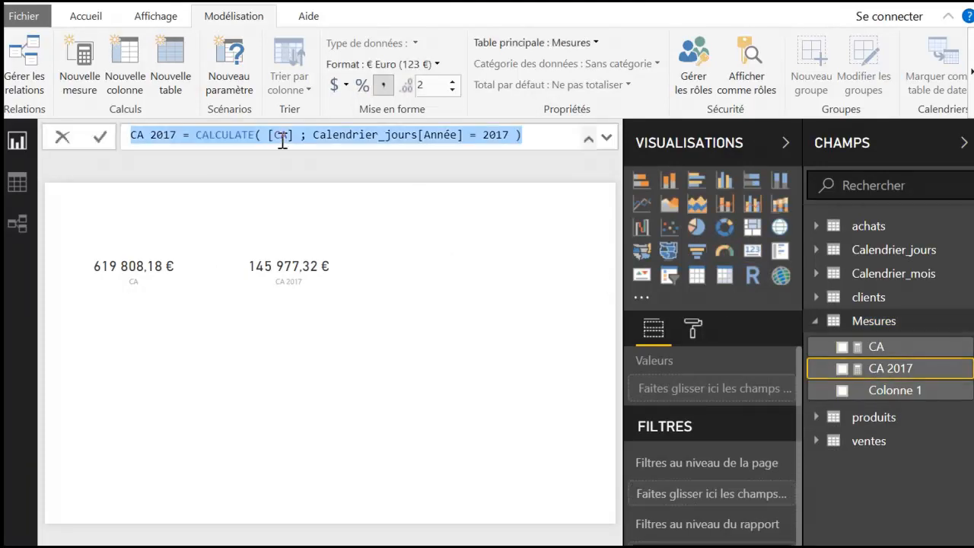
click(487, 363)
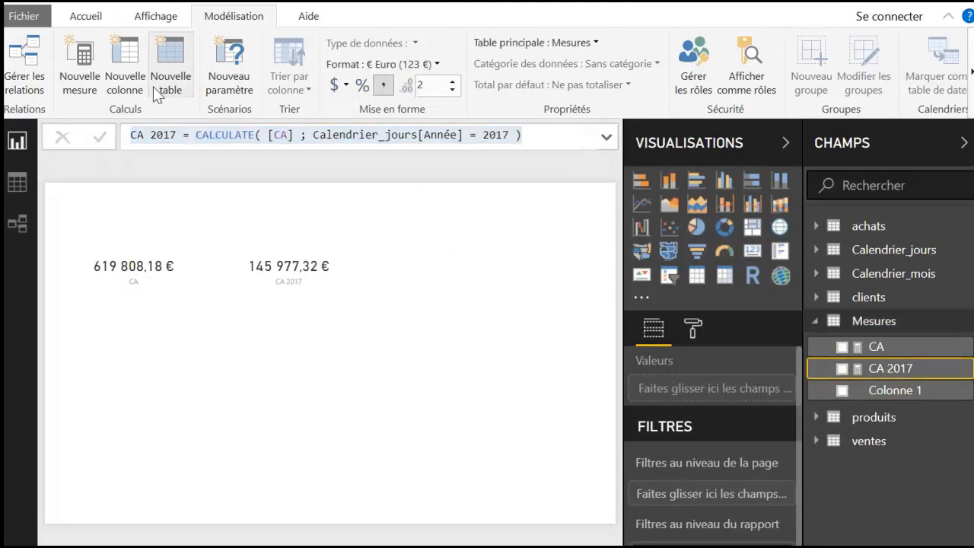
Step: Start a new measure in the Mesures table with the formula Annee en cours = TODAY()
click(82, 62)
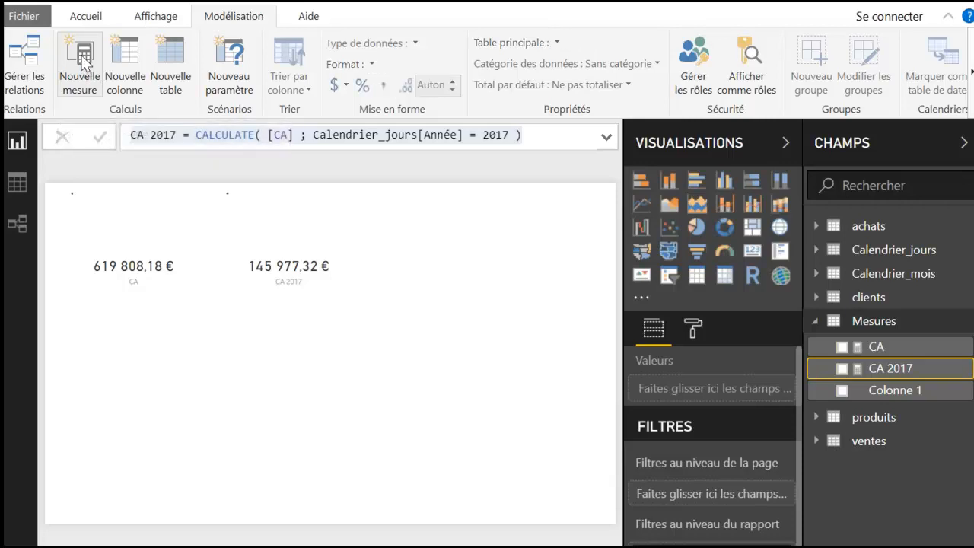
text(Ann)
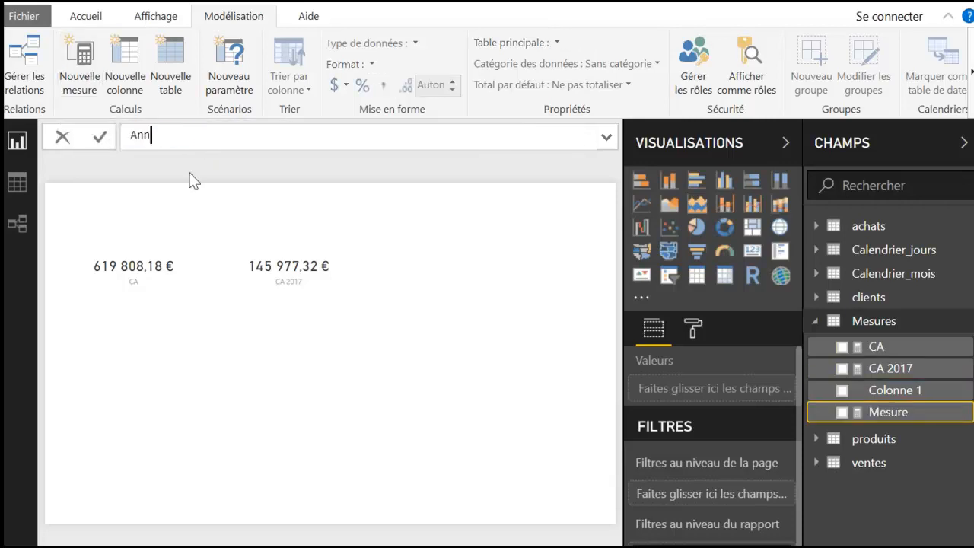
text(ee en cours = TODAY())
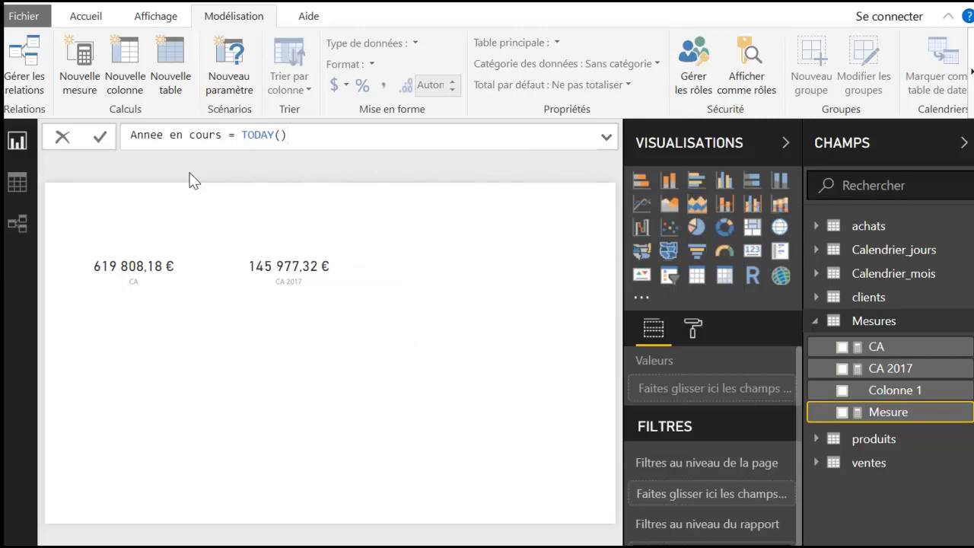
Step: Wrap TODAY() in the YEAR function so the formula reads Annee en cours = YEAR(TODAY()), and commit the measure
key(Left)
key(Left)
key(Left)
key(Left)
key(Left)
key(Left)
text(YEAR()
key(Right)
key(Right)
key(Right)
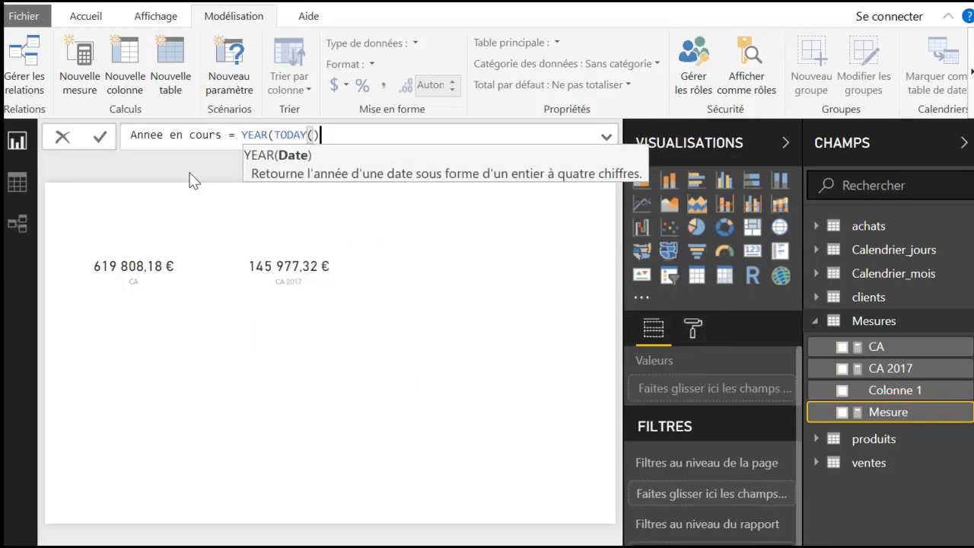
text())
key(Return)
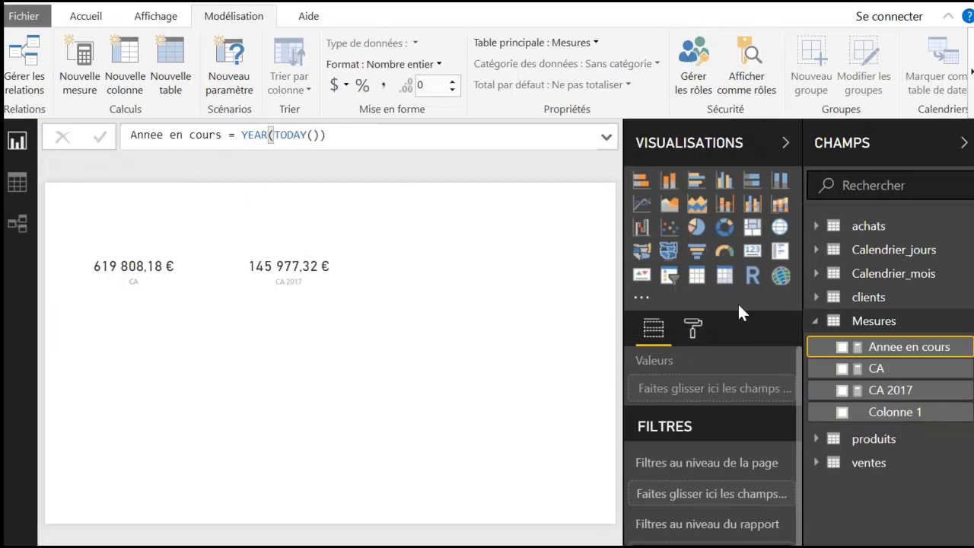
Step: Add the Annee en cours measure to the empty lower part of the report page and show it as a card
drag(902, 364, 427, 381)
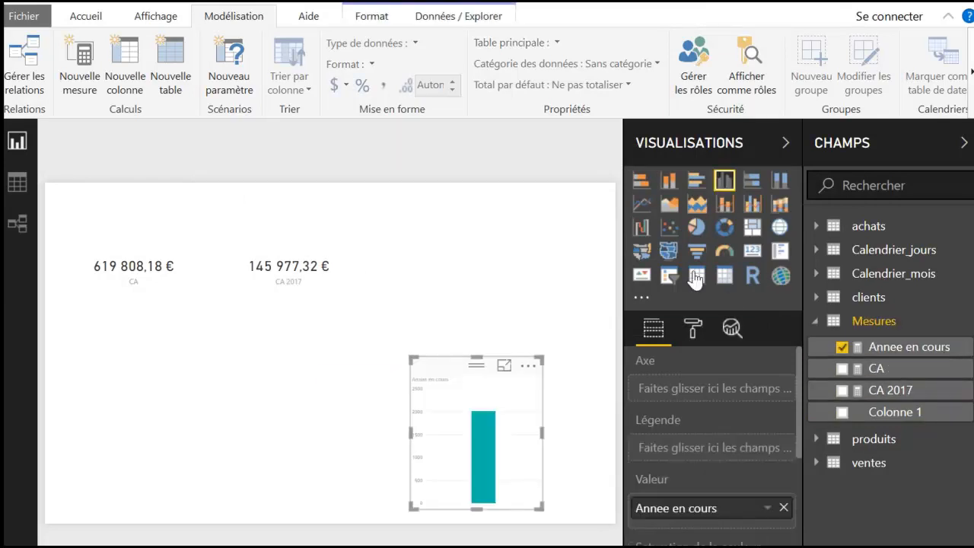
click(750, 255)
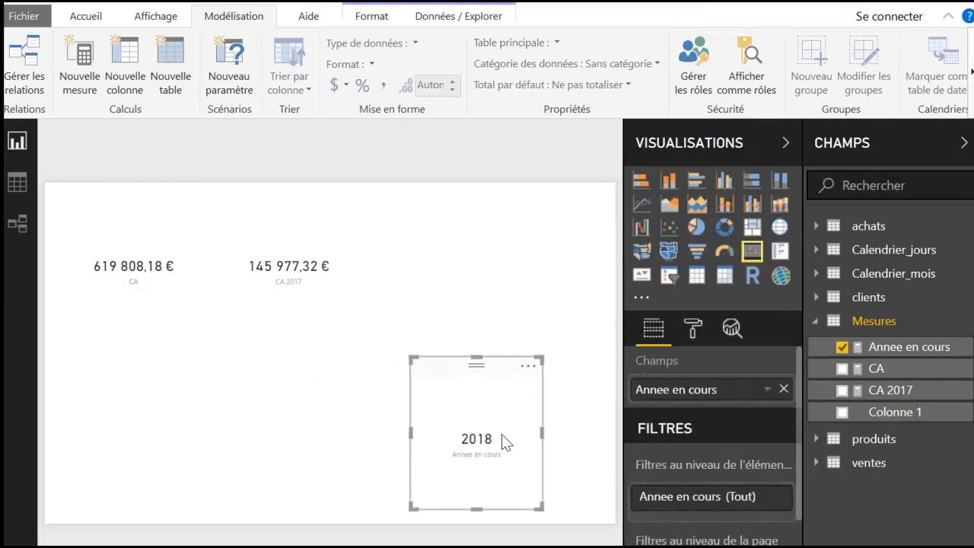
click(872, 320)
click(873, 321)
key(Escape)
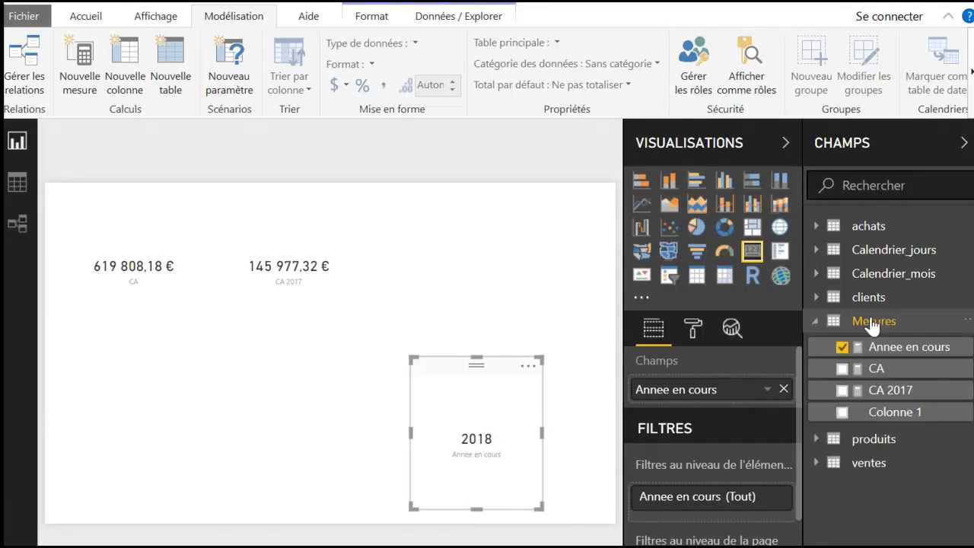
double_click(875, 320)
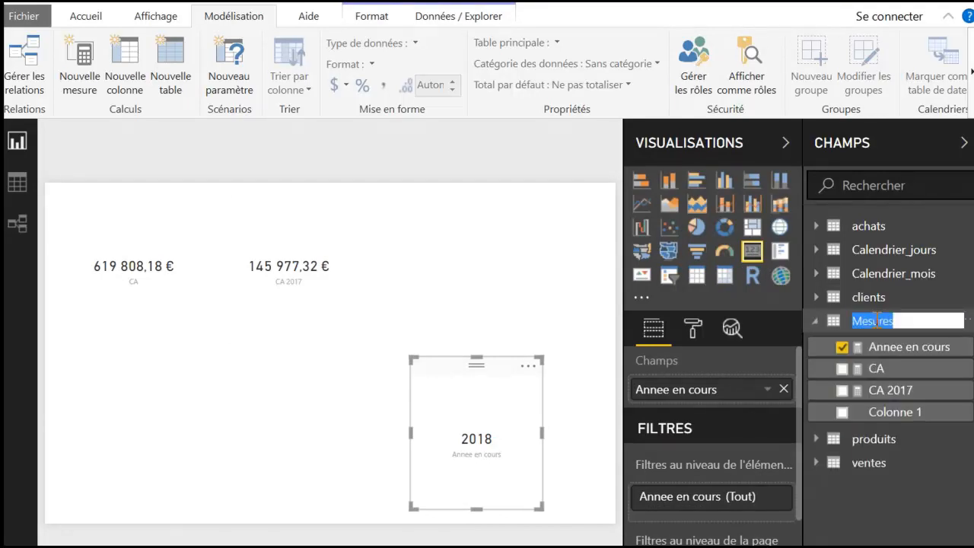
key(Escape)
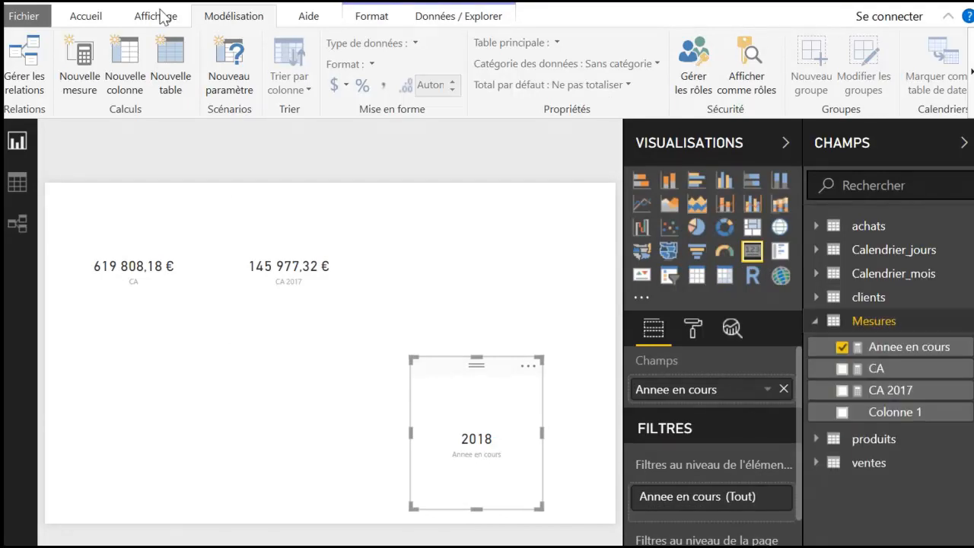
Step: Create a measure named CA annee en cours and paste the CA 2017 formula as its expression, removing the duplicate CA 2017 = part
click(80, 65)
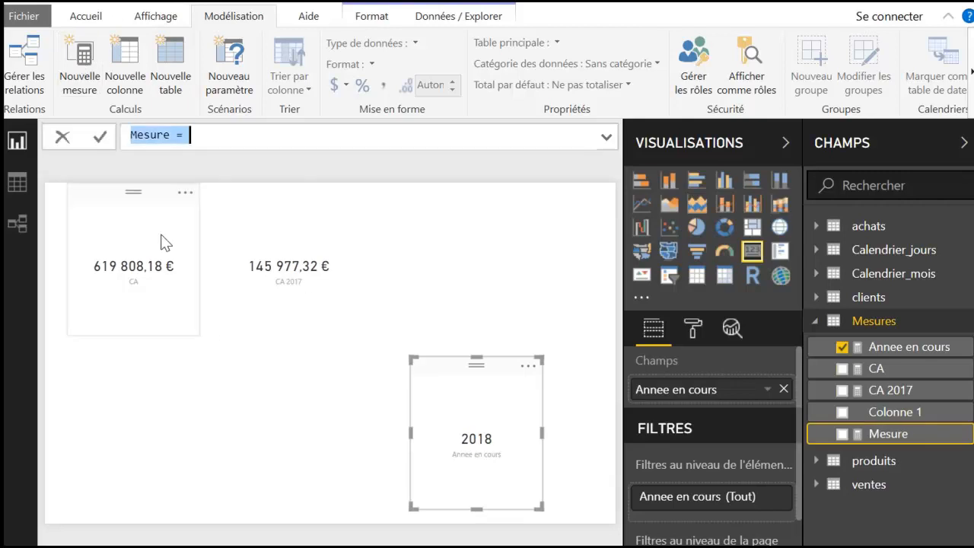
text(CA annee en cours)
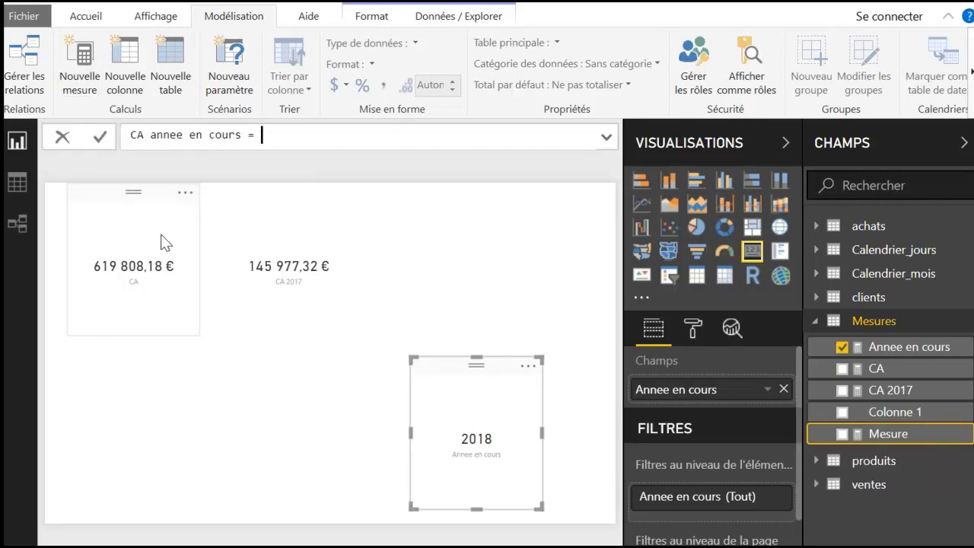
text( =)
text(CA 2017 = CALCULATE( [CA] ; Calendrier_jours [Année] = 2017 ))
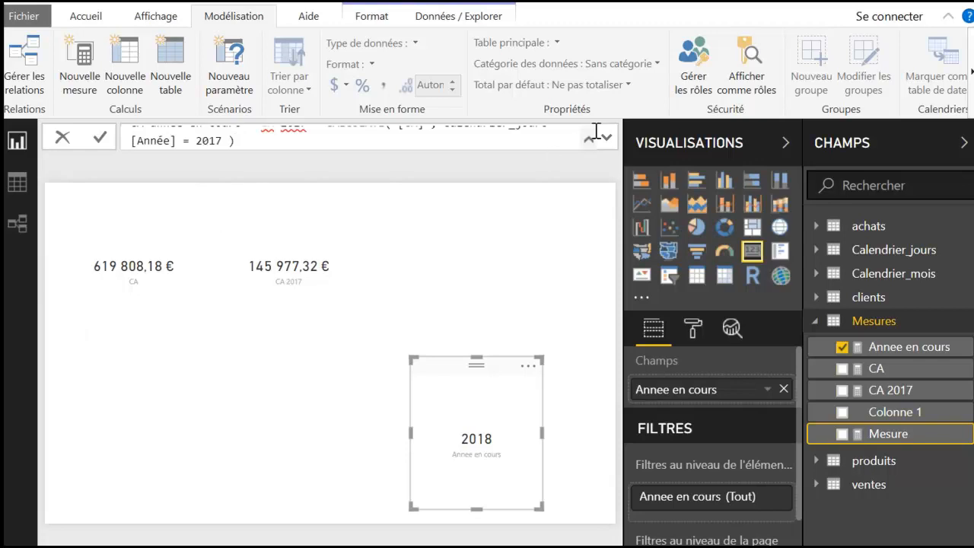
click(603, 135)
drag(322, 135, 254, 135)
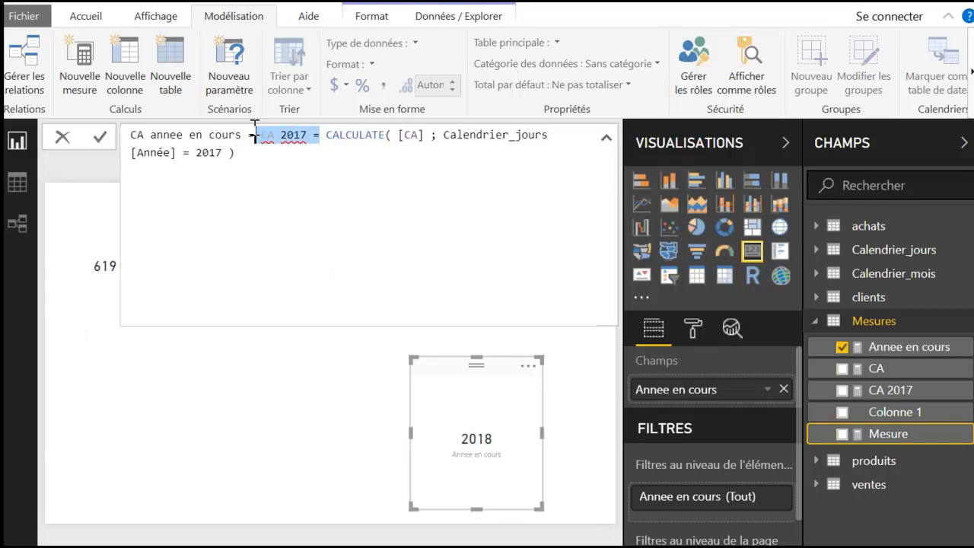
key(BackSpace)
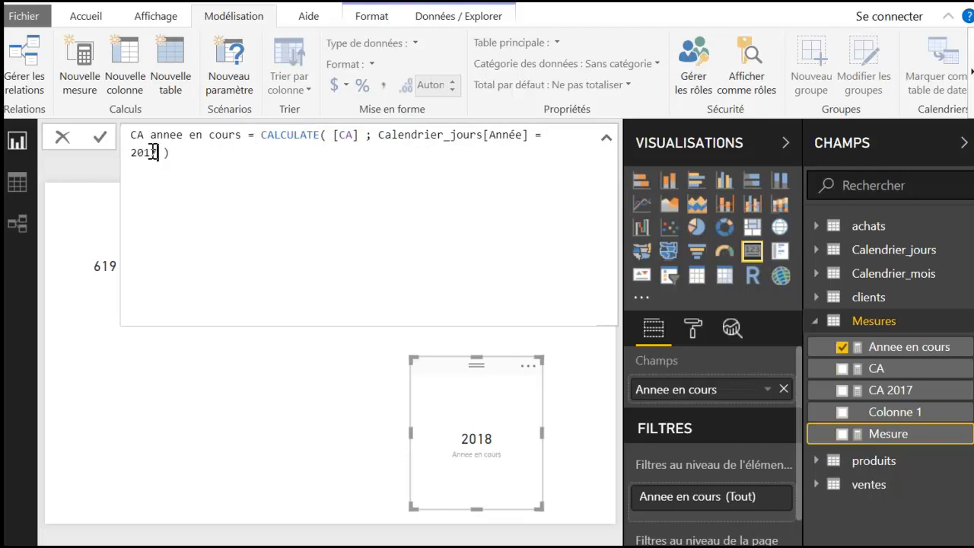
Step: Replace the fixed year 2017 in the CA annee en cours formula with the measure [Annee en cours] and commit it
drag(156, 152, 112, 151)
text(ann)
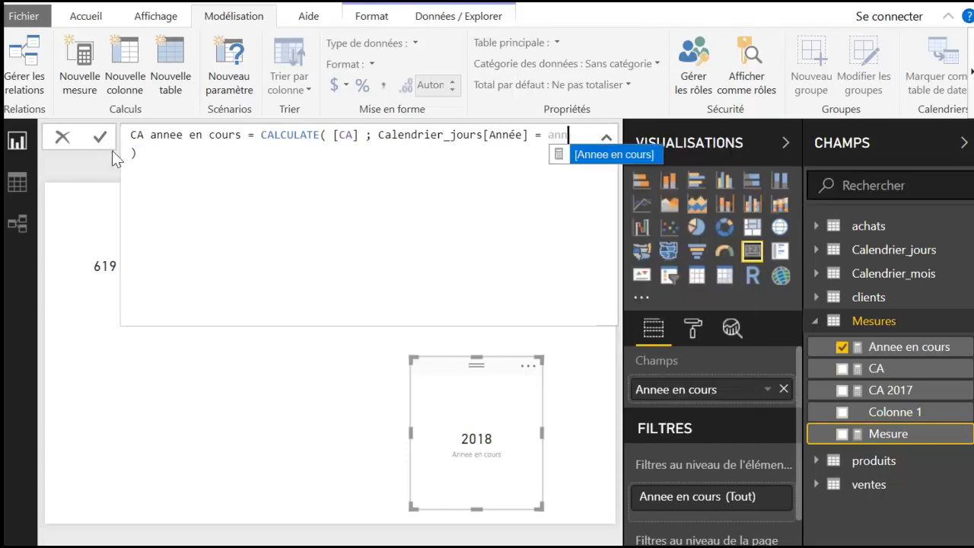
key(Tab)
key(End)
key(Return)
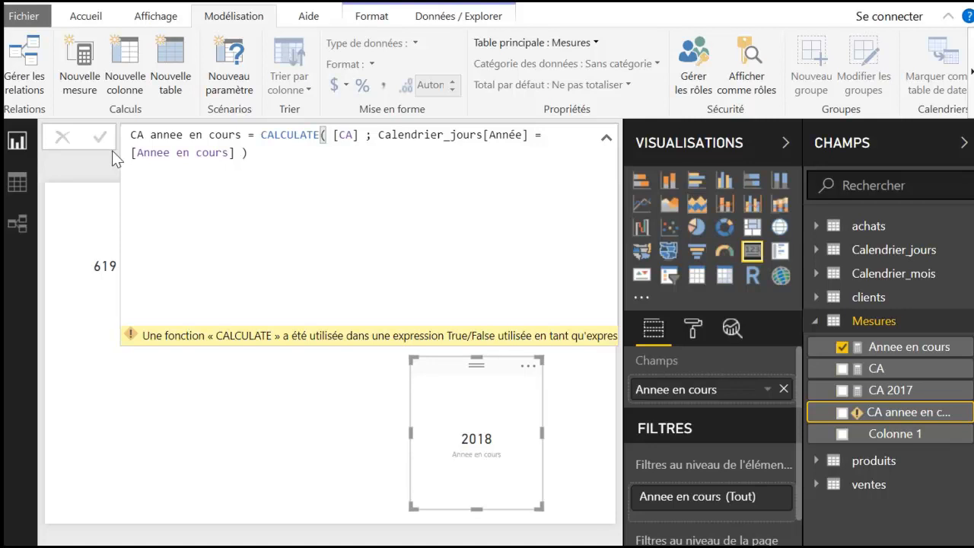
Step: Put the condition of the CA annee en cours formula on a new line and start it with FILTER( Calendrier_jours ;
drag(379, 136, 130, 154)
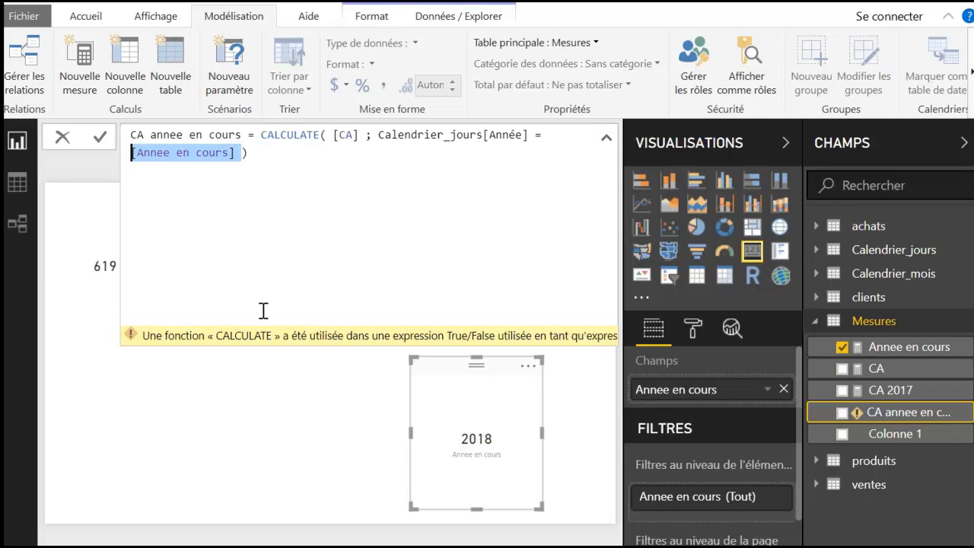
click(374, 135)
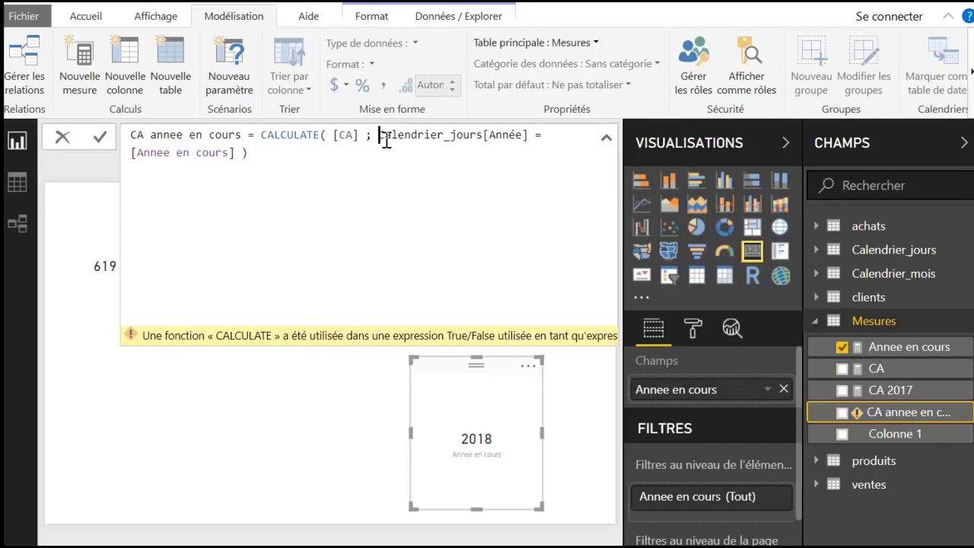
key(shift+Return)
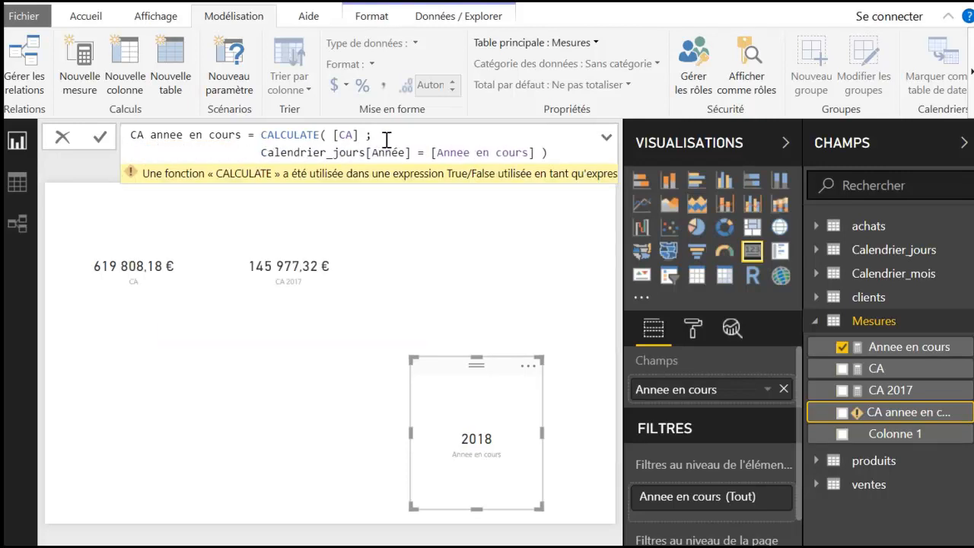
text(FILTER()
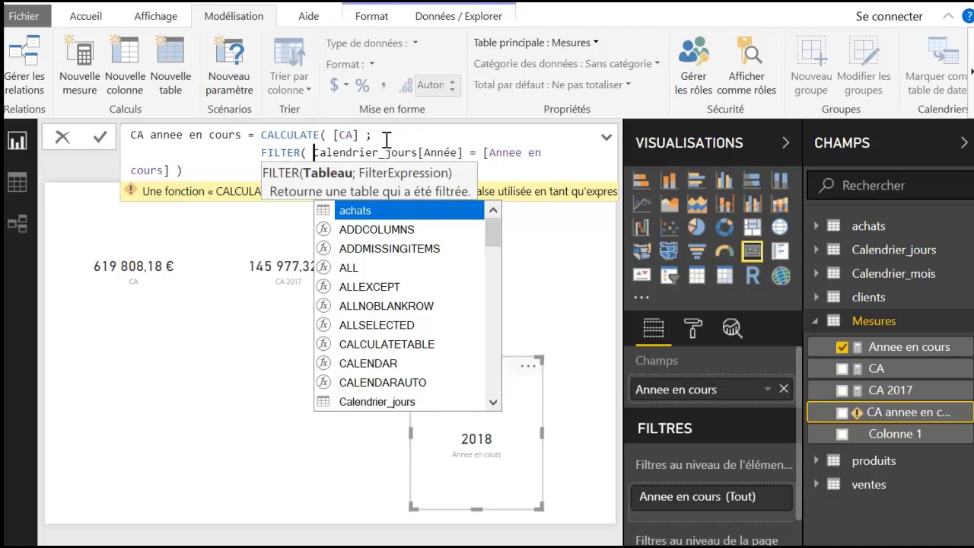
text(calen)
key(Down)
key(Down)
key(Tab)
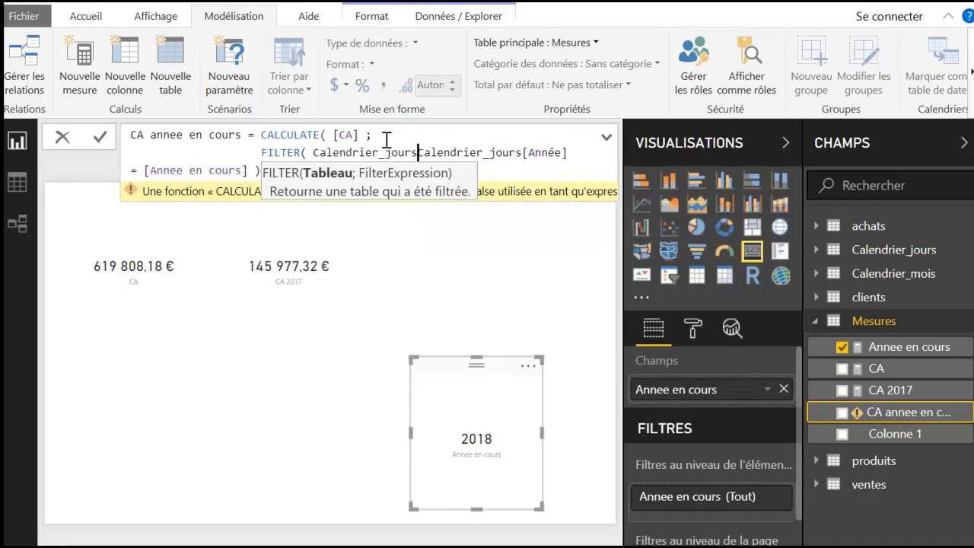
text(;)
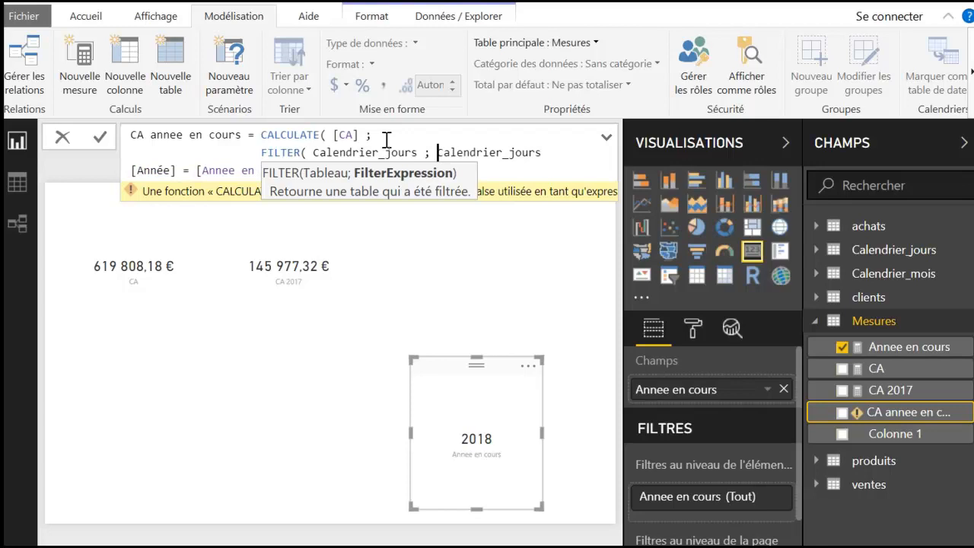
Step: Add a second closing parenthesis on its own indented line to end CALCULATE, and commit the CA annee en cours measure
click(547, 153)
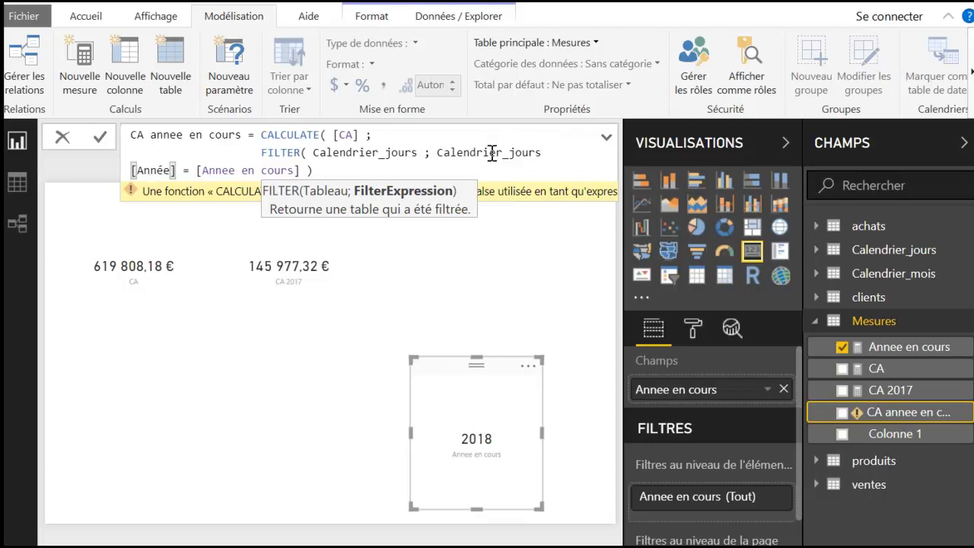
click(299, 171)
click(318, 170)
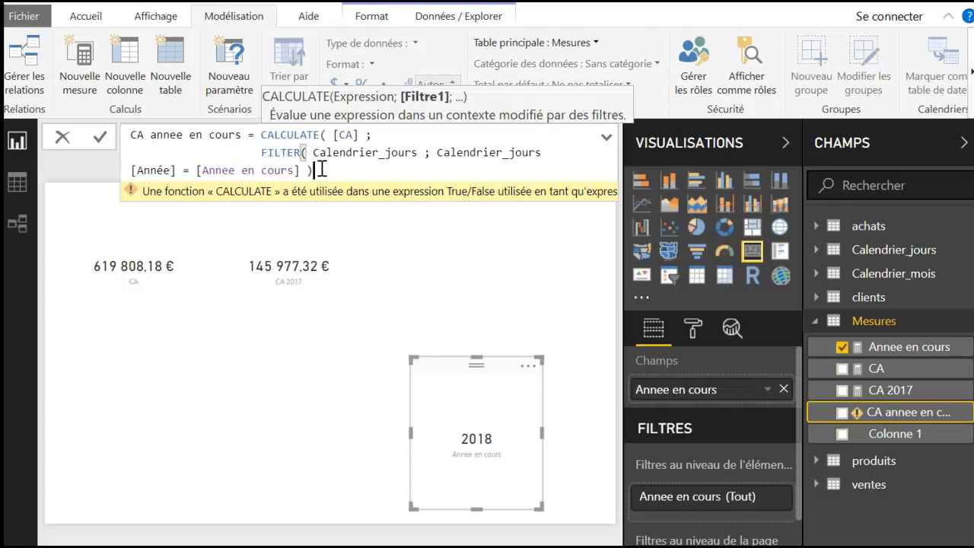
key(shift+Return)
key(Tab)
key(Tab)
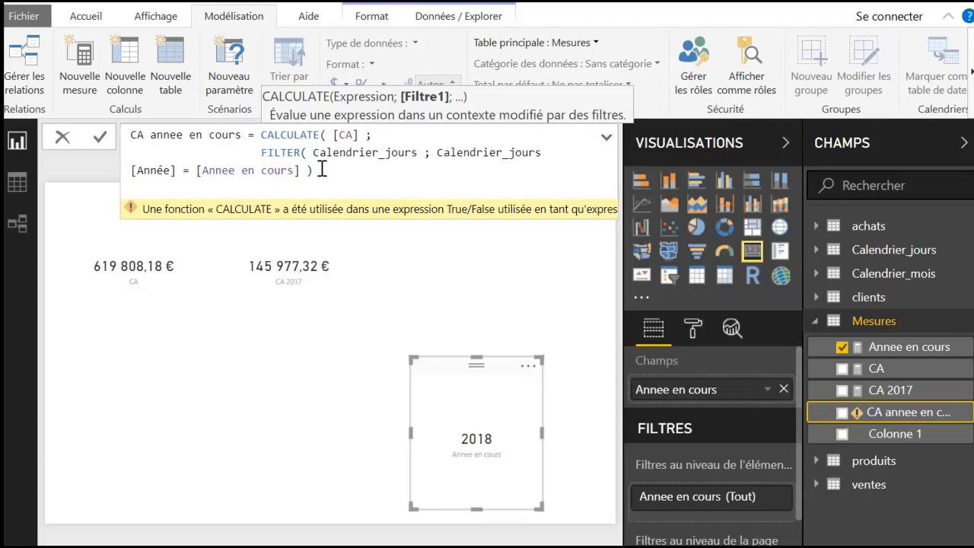
text())
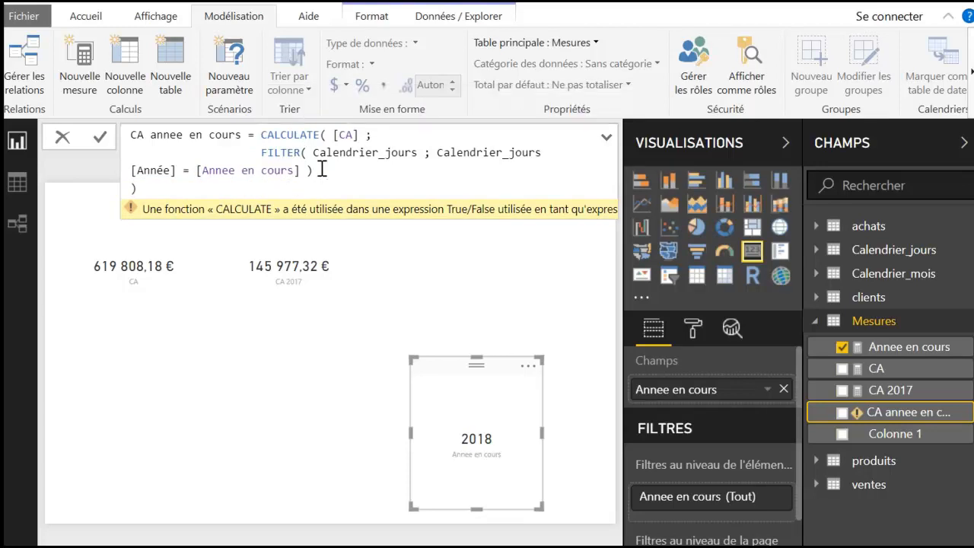
key(Home)
key(Tab)
key(Tab)
key(Tab)
key(Tab)
key(Tab)
key(Tab)
key(Tab)
key(Tab)
key(BackSpace)
key(BackSpace)
key(Return)
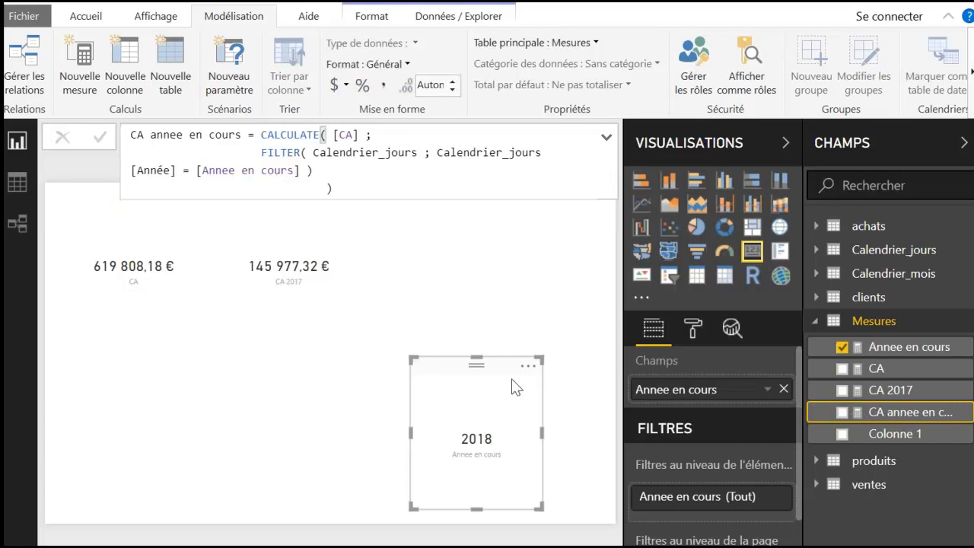
Step: Show the CA annee en cours measure as a new card on the report page, with its display units set to Aucun
click(342, 396)
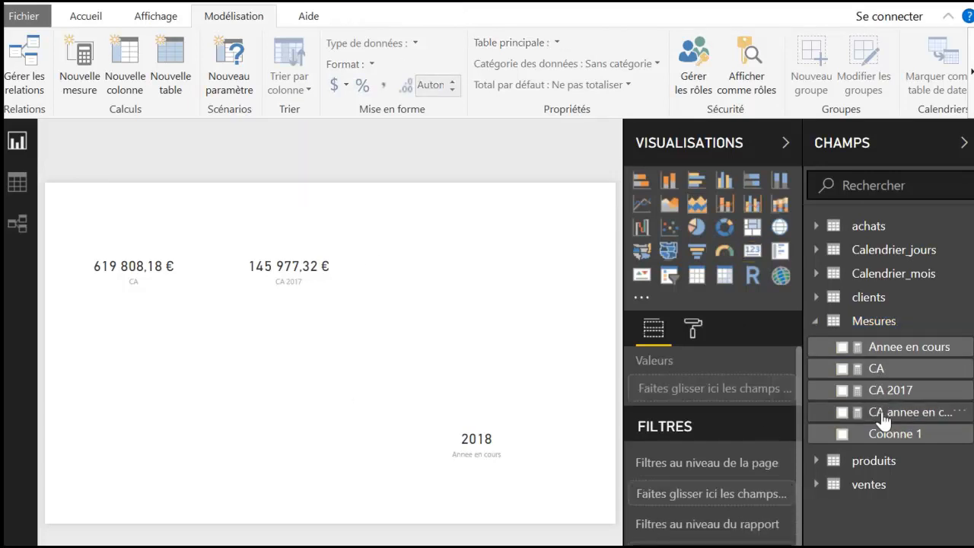
drag(882, 421, 280, 367)
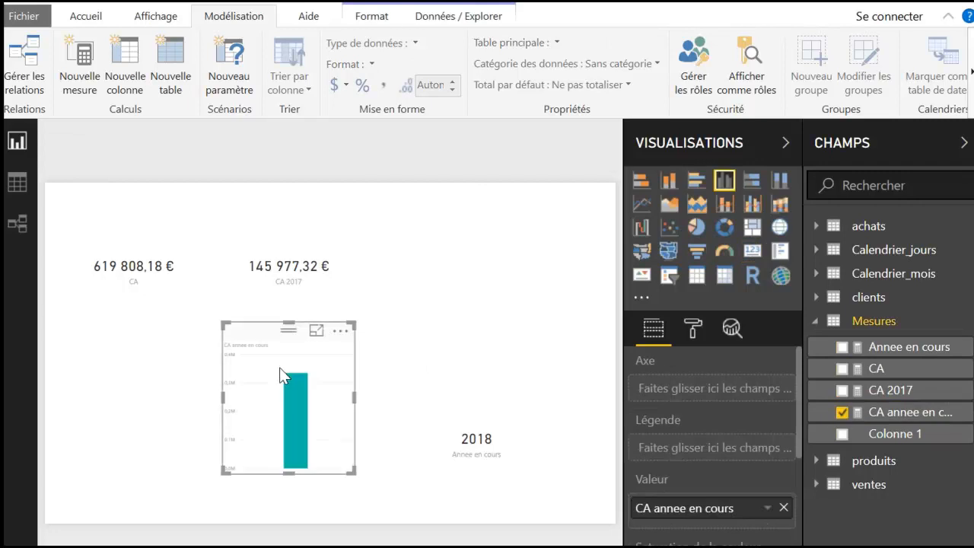
click(752, 255)
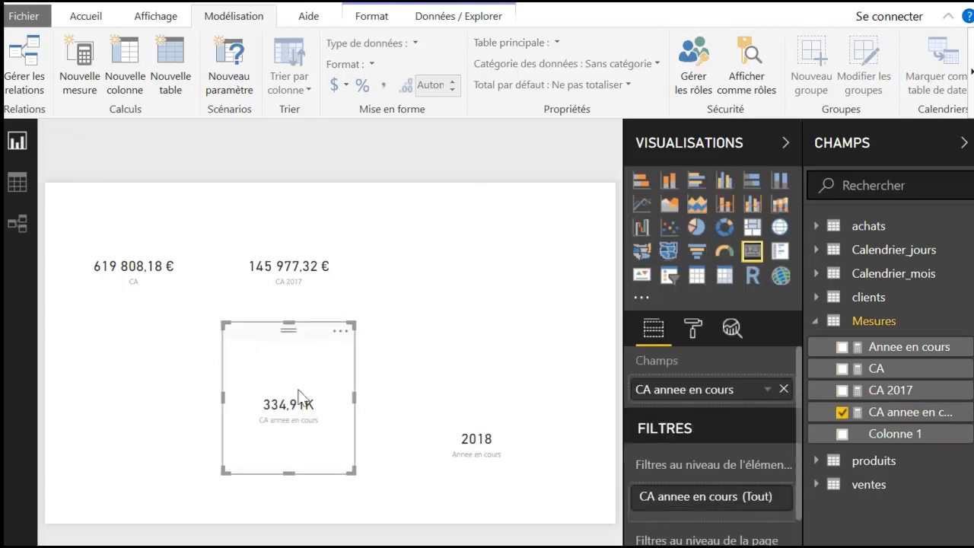
click(694, 331)
click(683, 405)
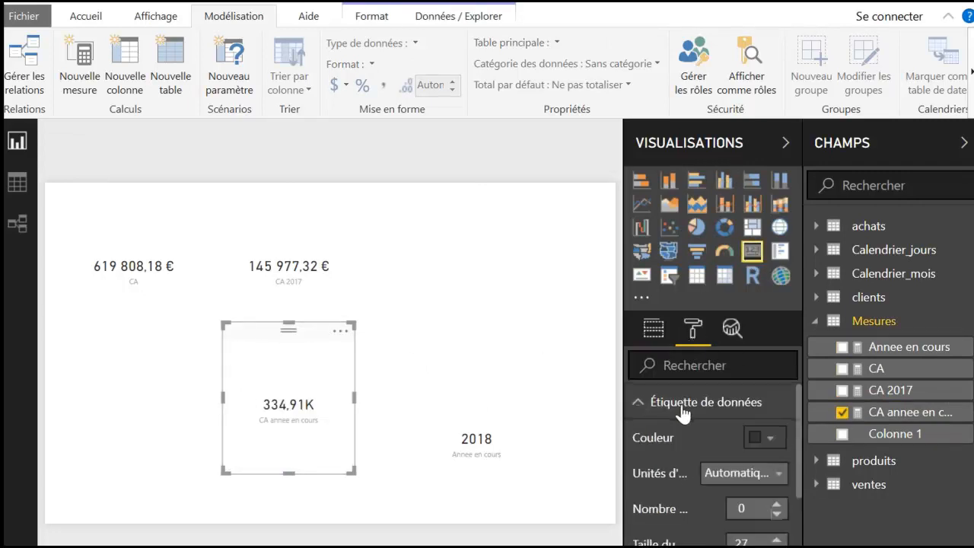
click(740, 473)
click(723, 518)
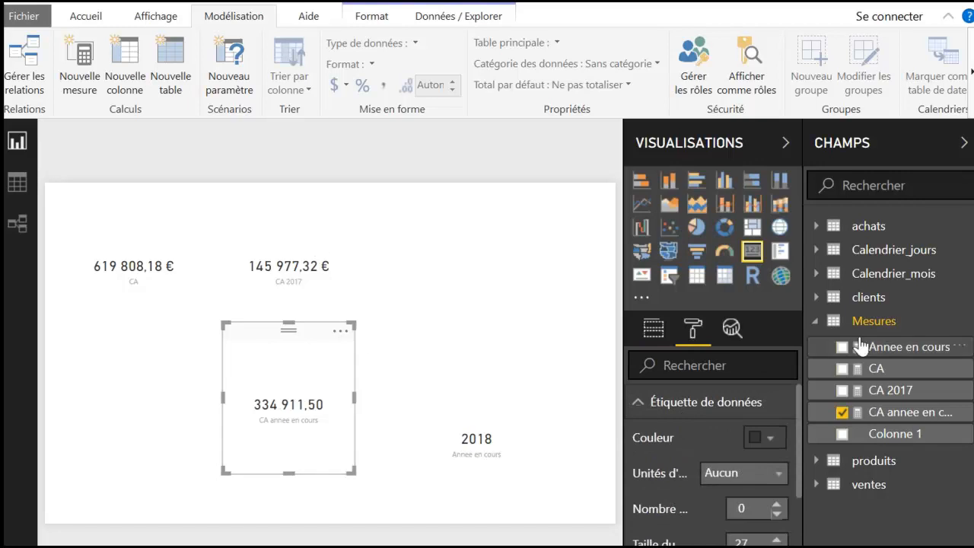
Step: Format the CA annee en cours measure as € Euro (123 €) and move its card below the CA card
click(906, 412)
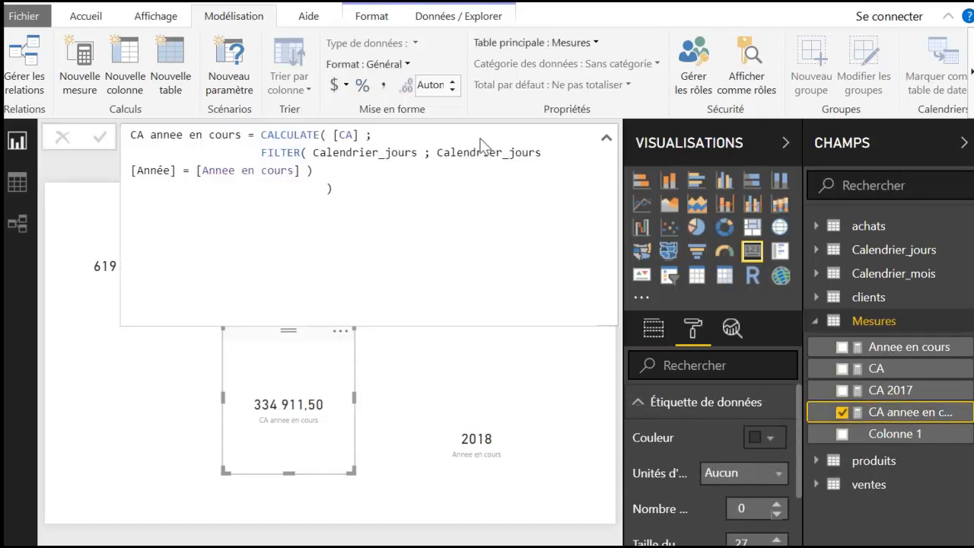
click(345, 85)
click(384, 185)
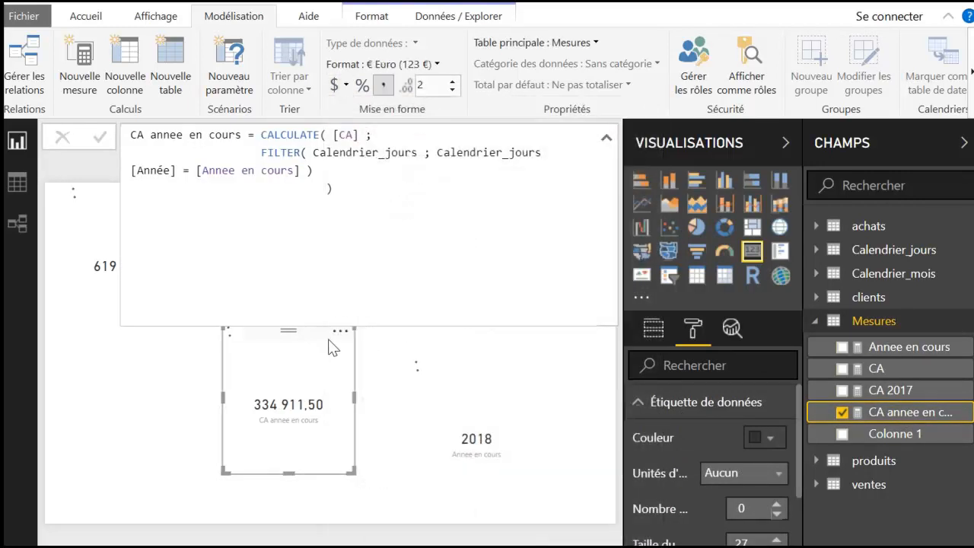
drag(286, 335, 106, 327)
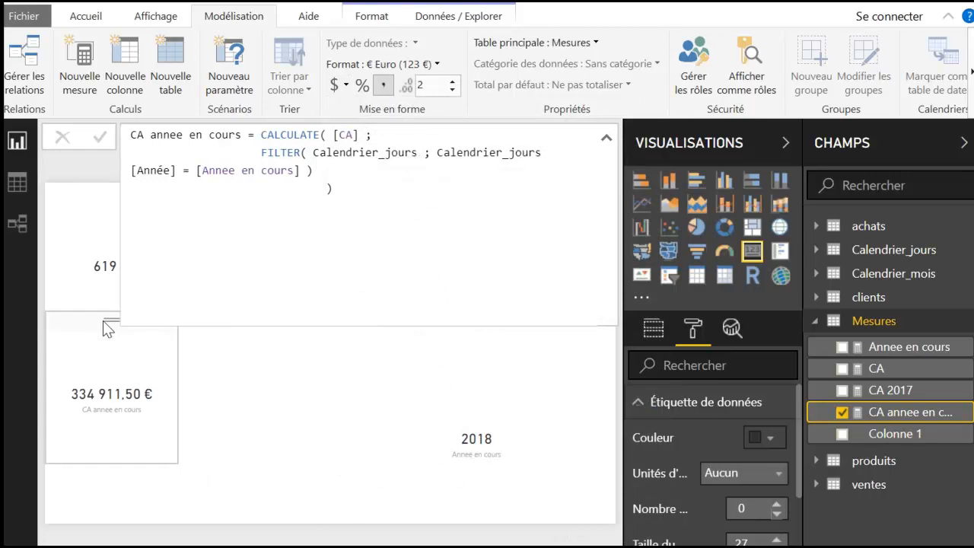
Step: Create a table visual with Année from Calendrier_jours set to Ne pas résumer, plus the CA measure
click(328, 401)
click(696, 275)
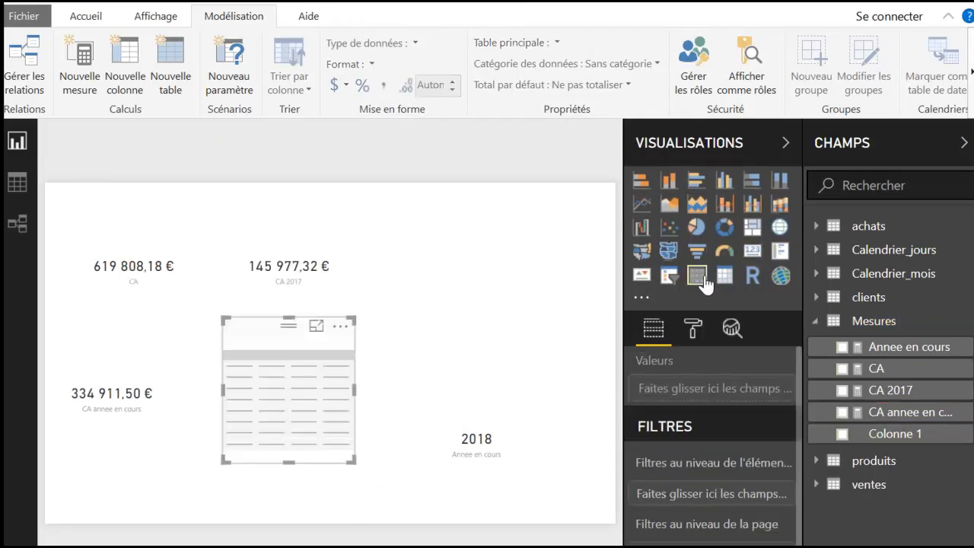
click(816, 251)
click(842, 276)
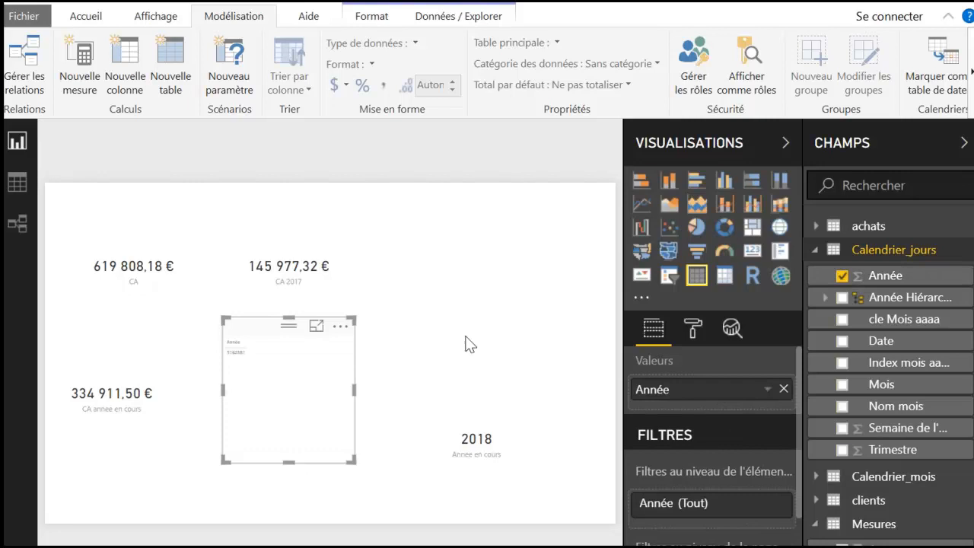
click(767, 389)
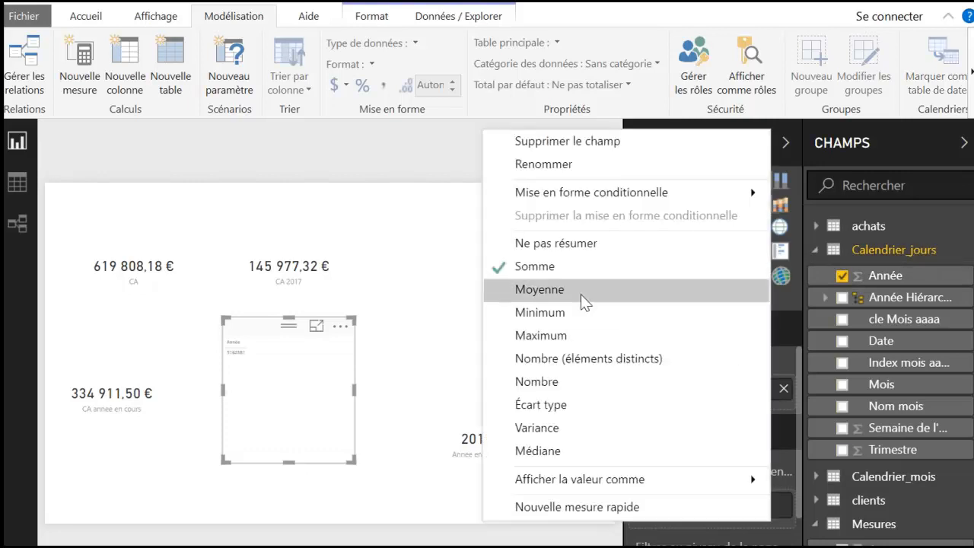
click(572, 244)
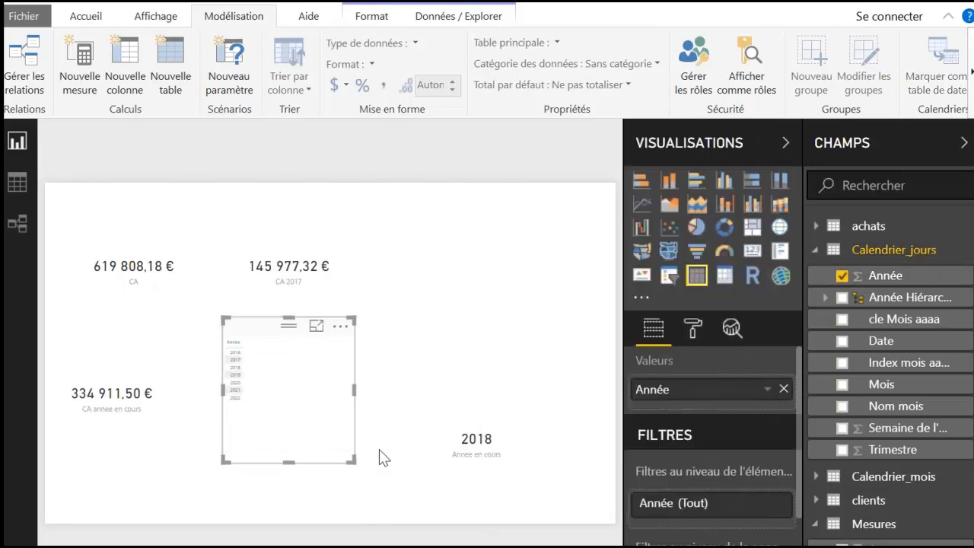
click(817, 251)
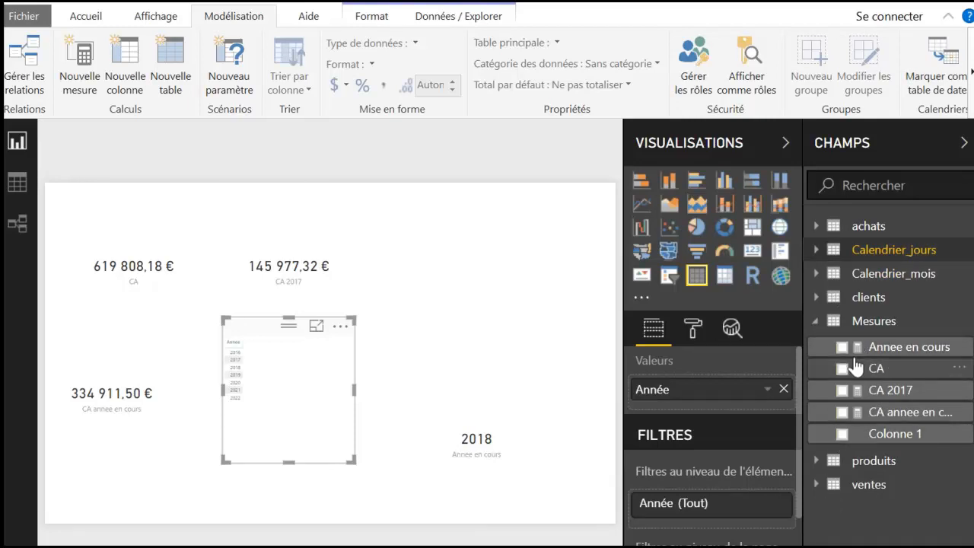
drag(878, 370, 711, 412)
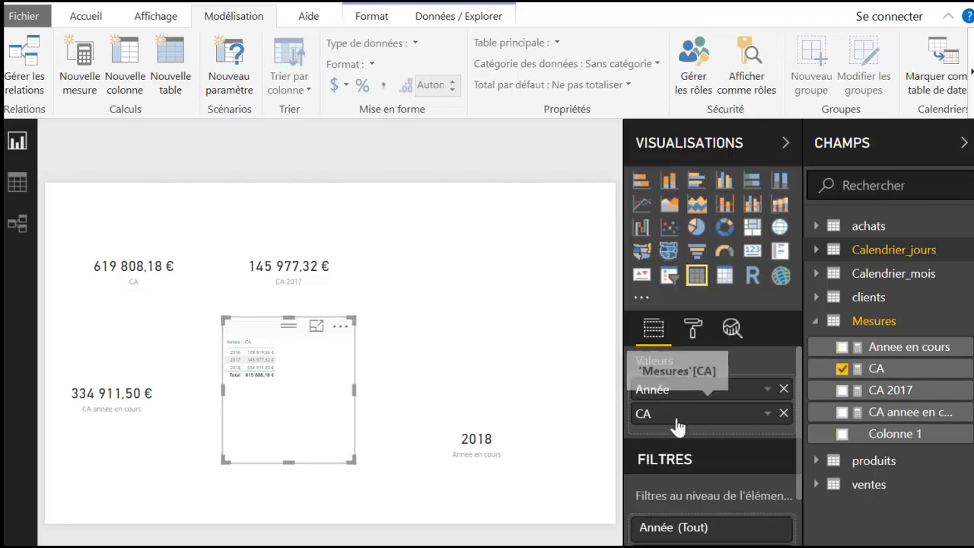
Step: Add Montant_facture from ventes to the table as a Somme to compare it with CA, and remove it again
click(823, 323)
click(820, 370)
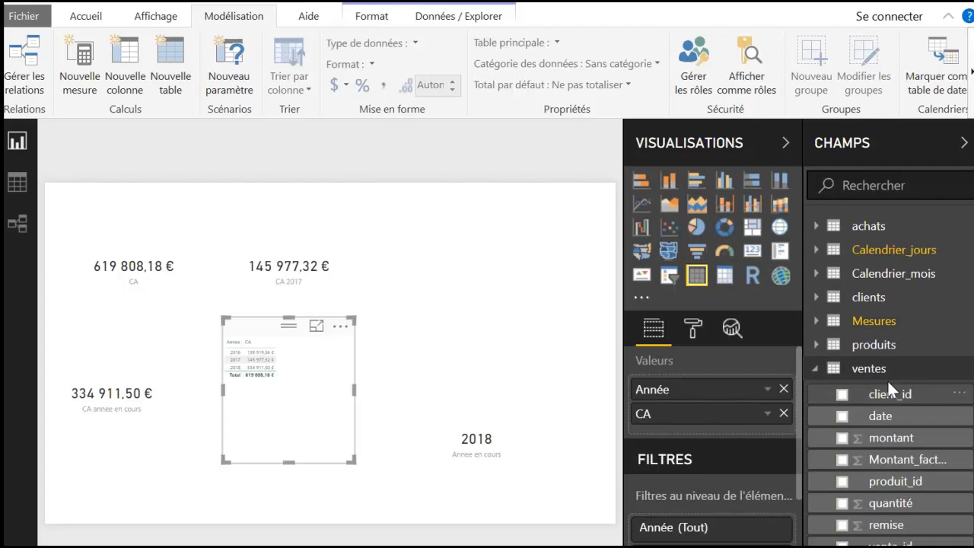
drag(902, 468, 726, 424)
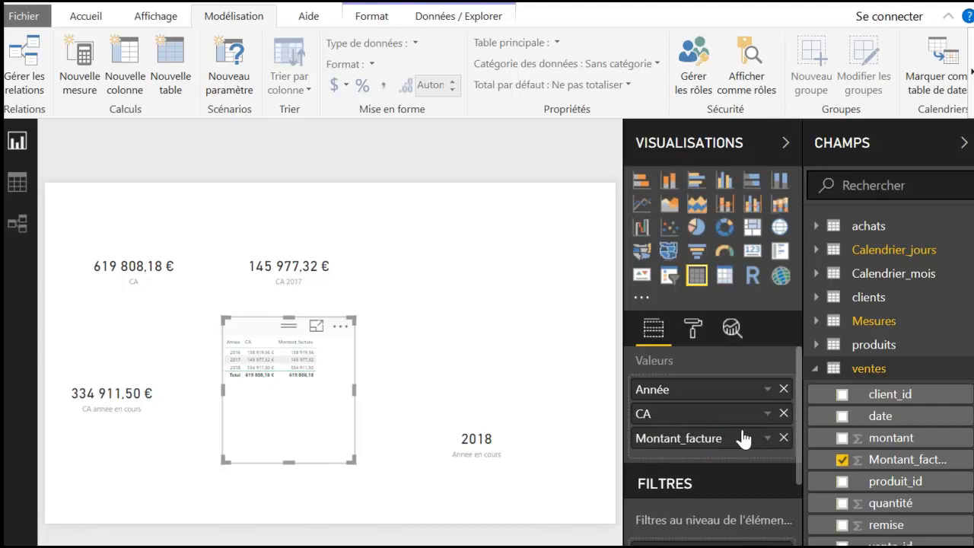
click(783, 440)
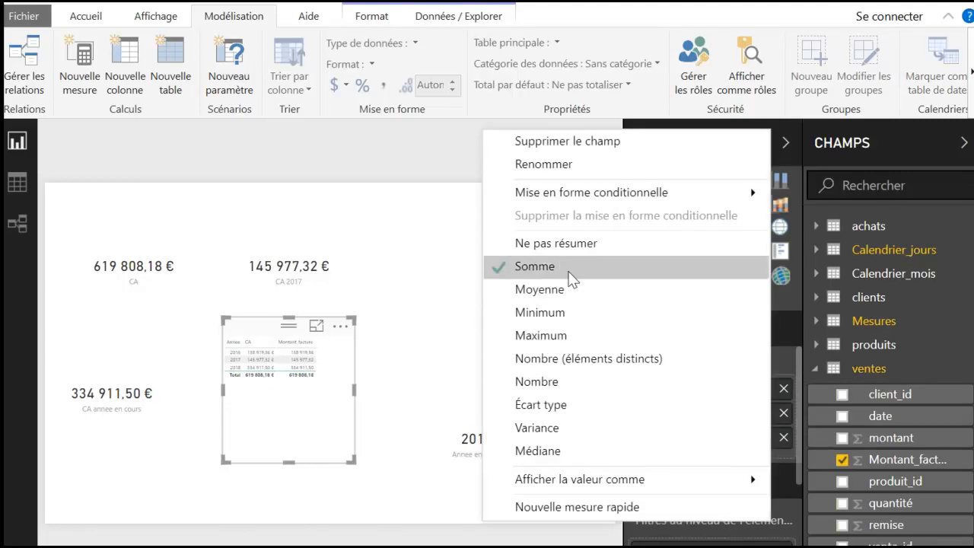
click(572, 273)
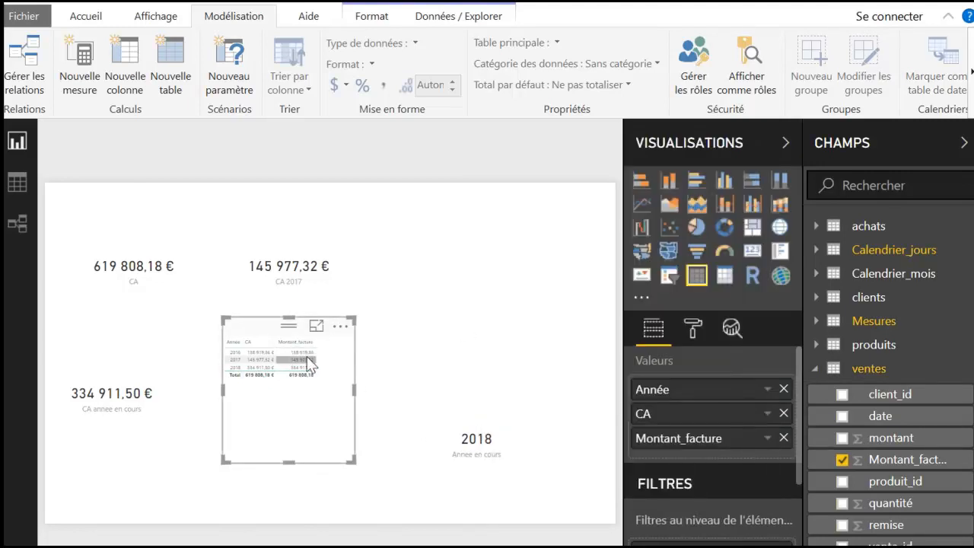
mouse_move(277, 362)
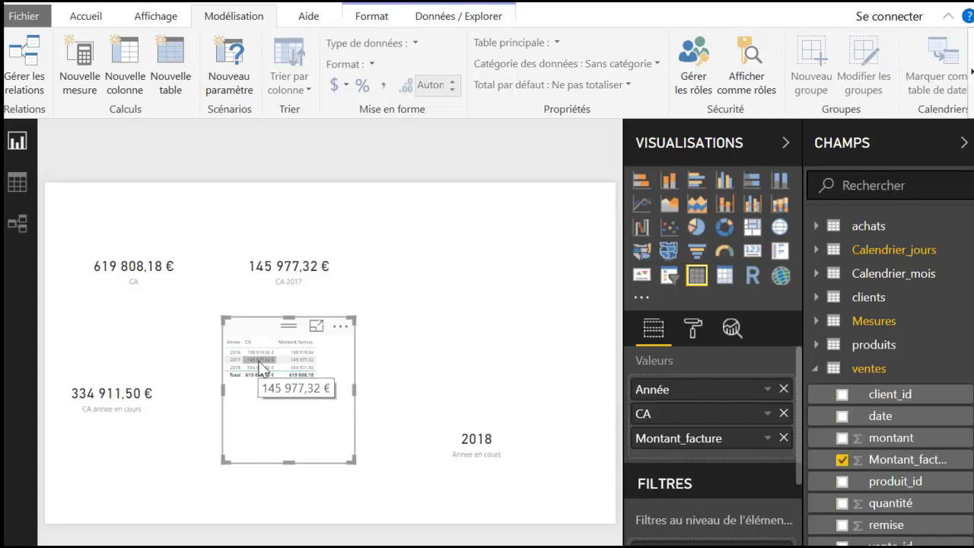
click(784, 439)
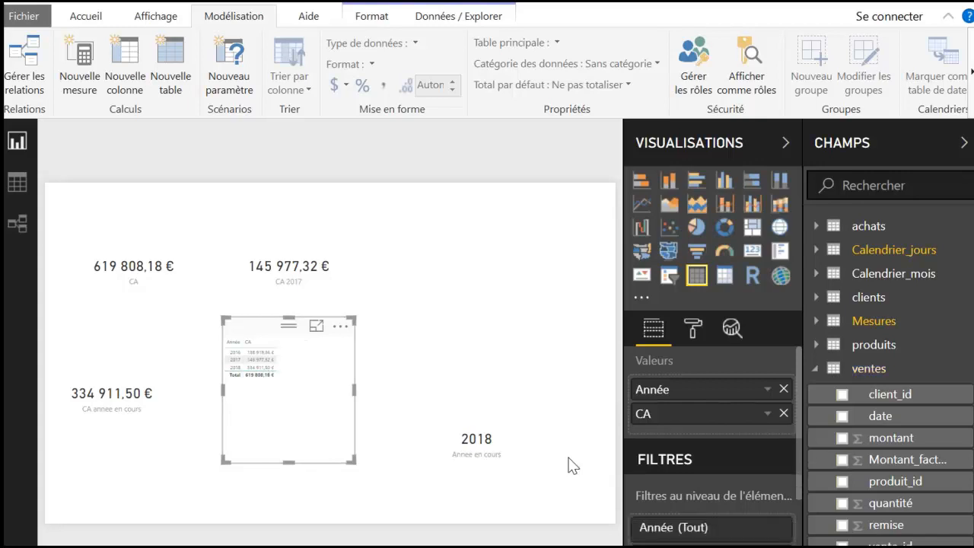
Step: Deselect the table, switch to the PowerPoint slide show and advance from the FILTER syntax slide to the SWITCH( TRUE() ) slide
click(157, 480)
key(alt+Tab)
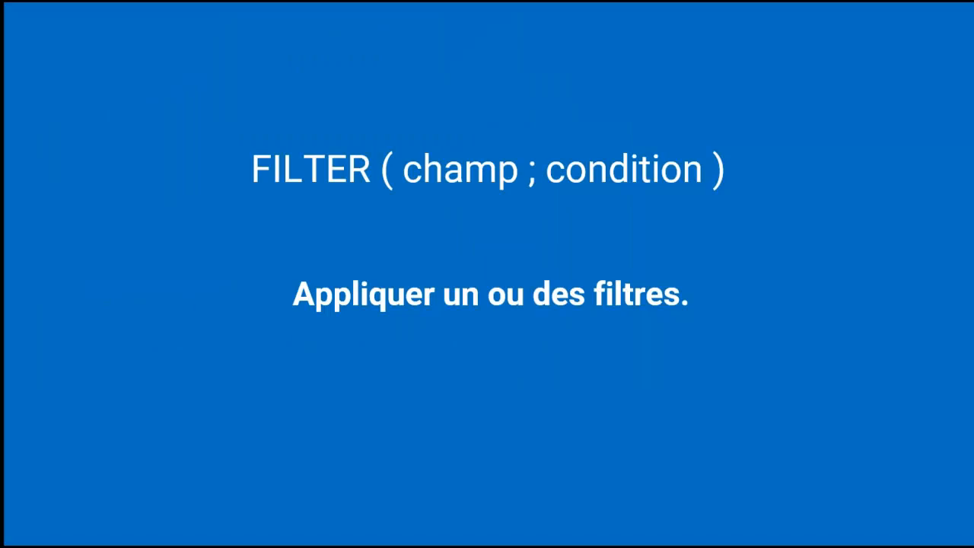
key(Right)
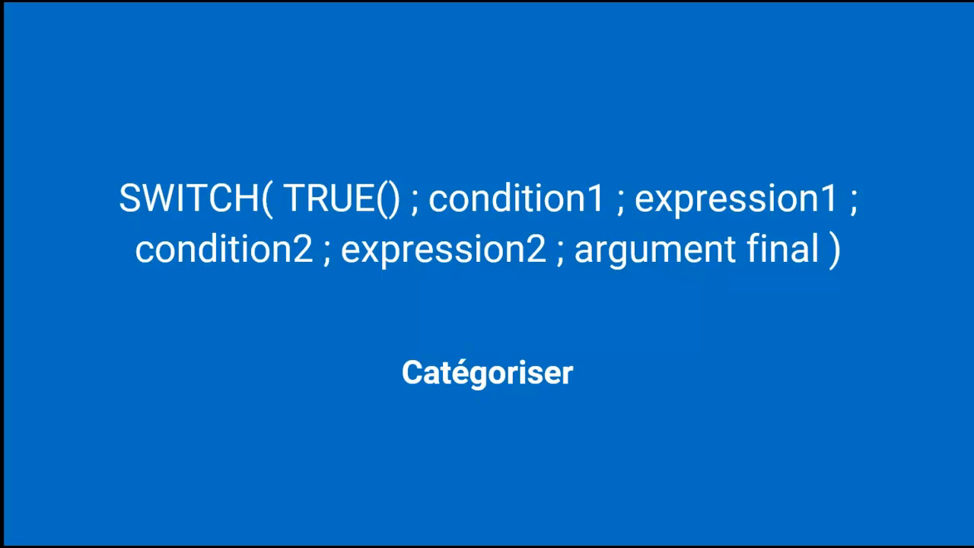
Step: Switch to Power BI Desktop, show the data of the clients table and select its Age column
key(alt+Tab)
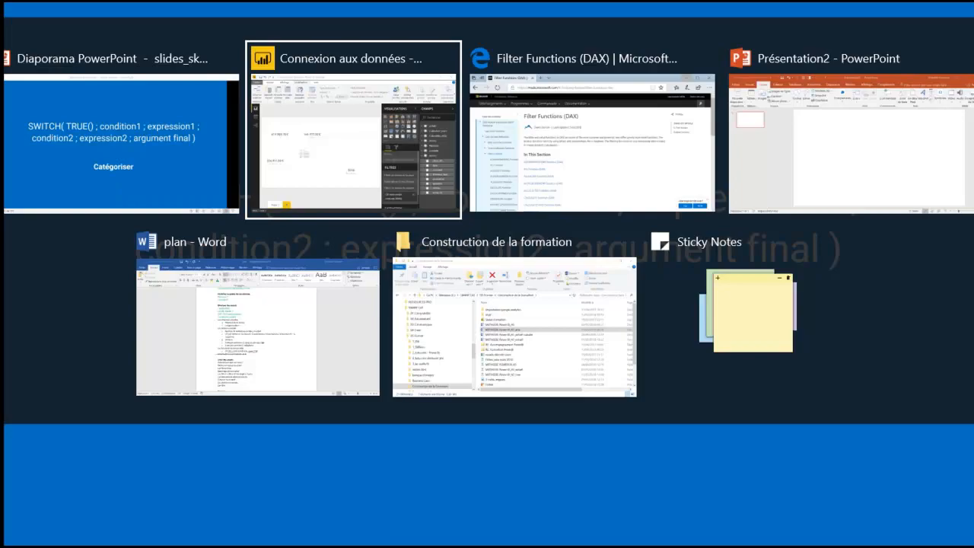
click(864, 302)
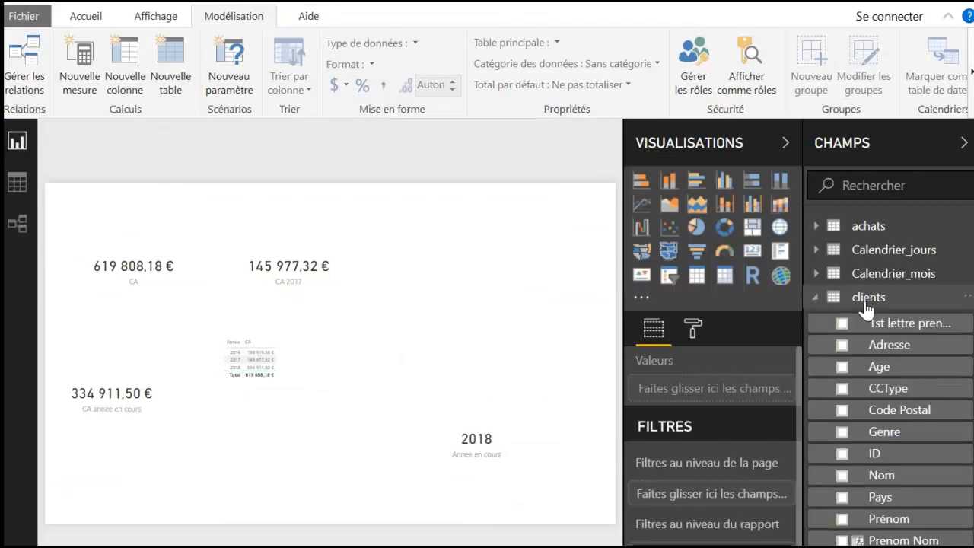
click(16, 183)
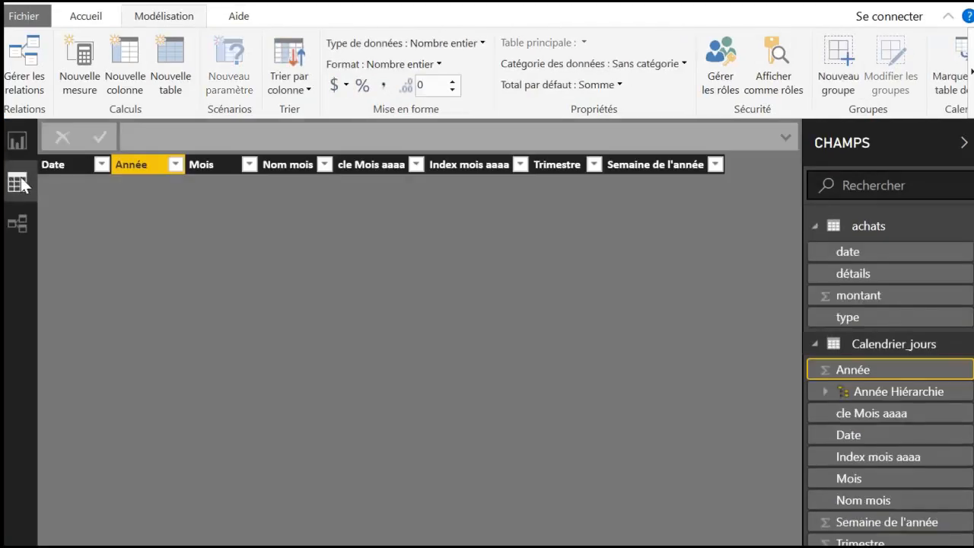
scroll(909, 418, down, 3)
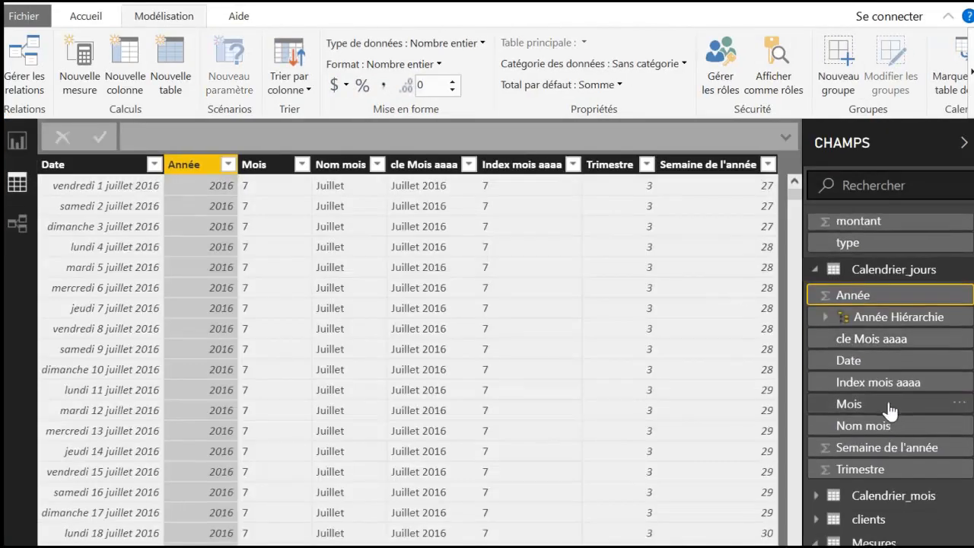
scroll(890, 407, down, 2)
scroll(890, 409, up, 2)
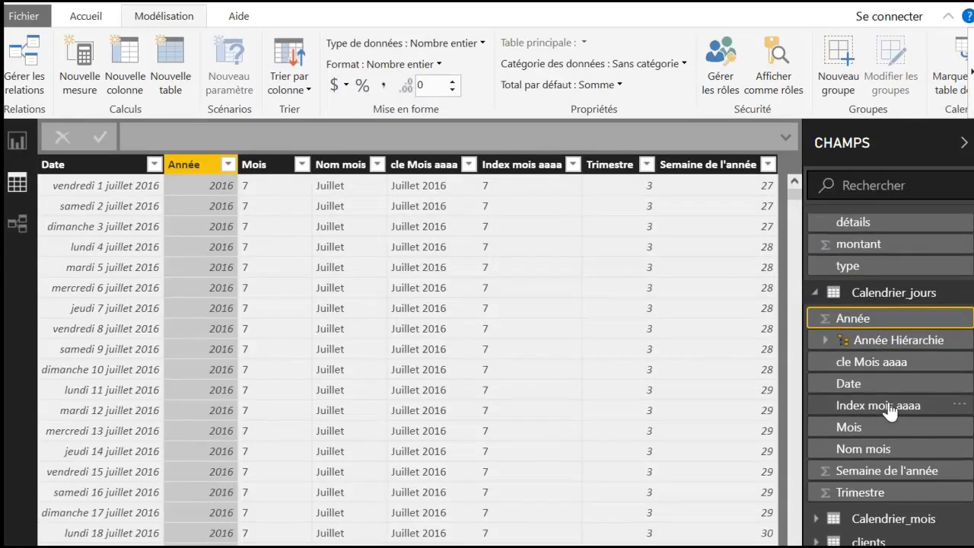
scroll(895, 405, down, 4)
click(881, 395)
scroll(902, 407, down, 5)
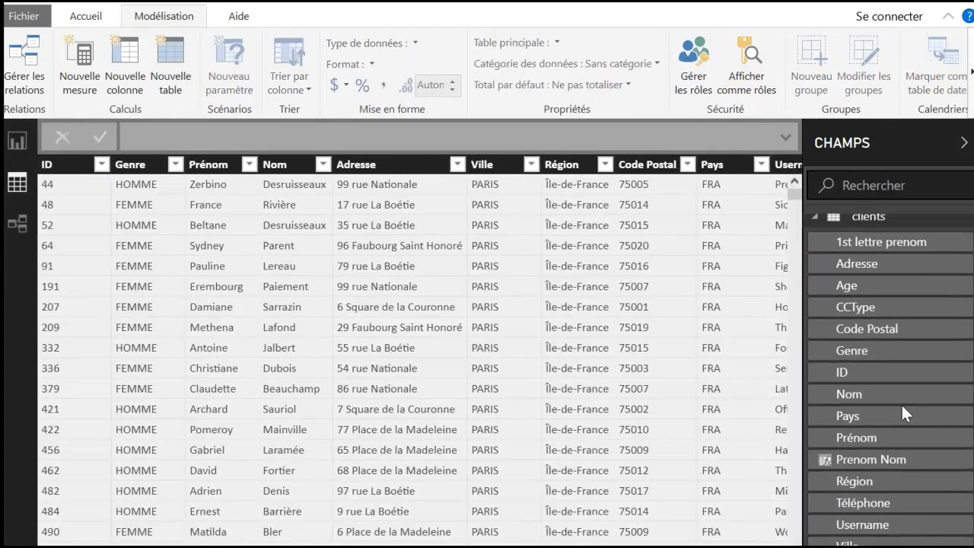
scroll(373, 435, right, 3)
scroll(373, 435, right, 3)
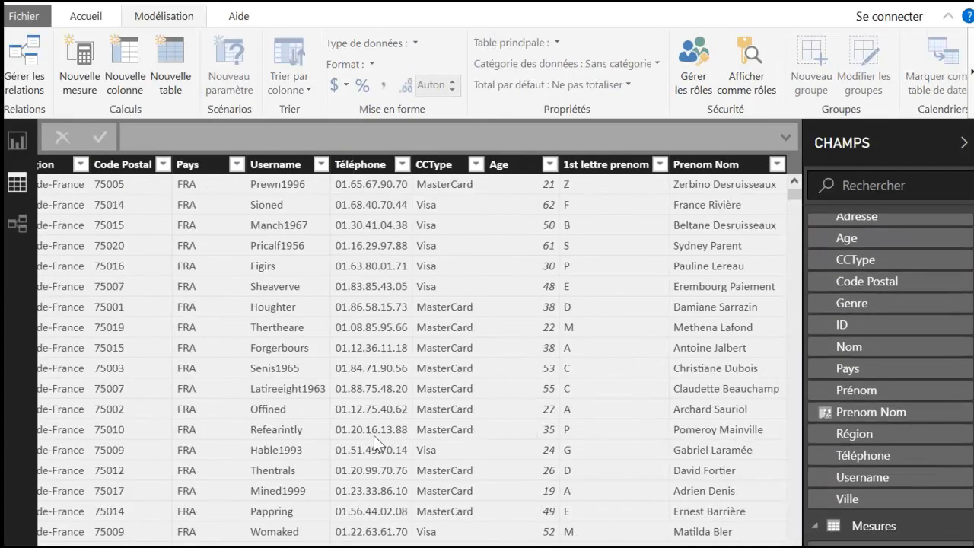
click(510, 166)
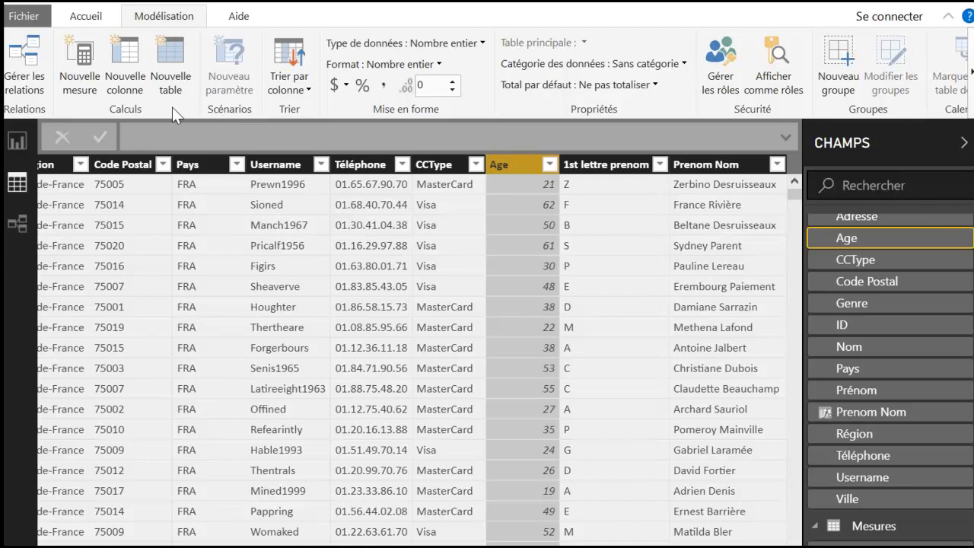
Step: Add a calculated column to the clients table and begin its formula with Categorie age = SWITCH( TRUE() ;
click(126, 67)
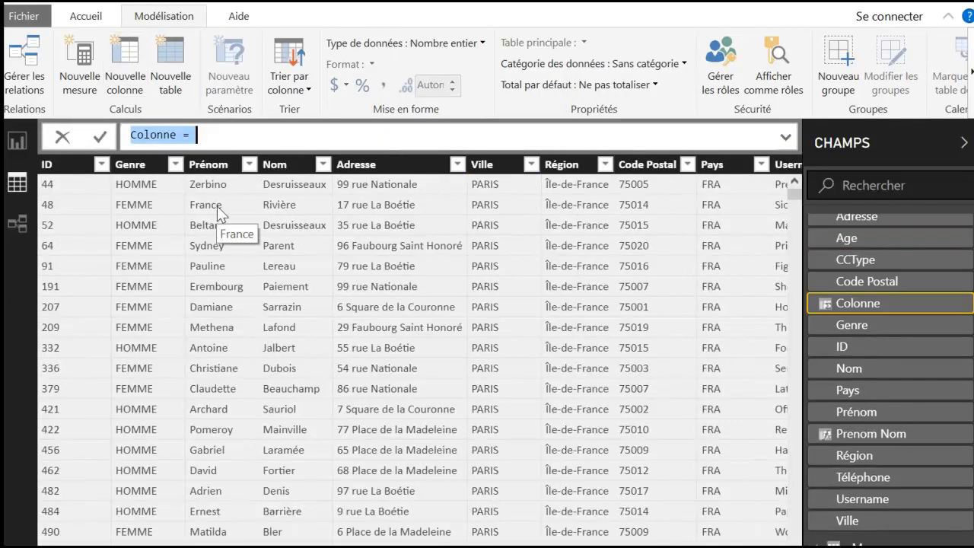
text(Categori)
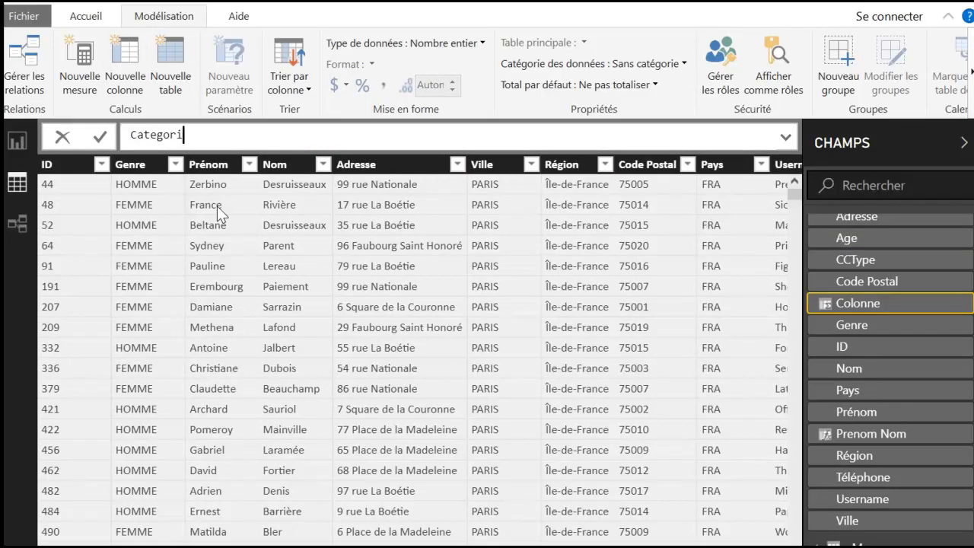
text(e age = SWITCH)
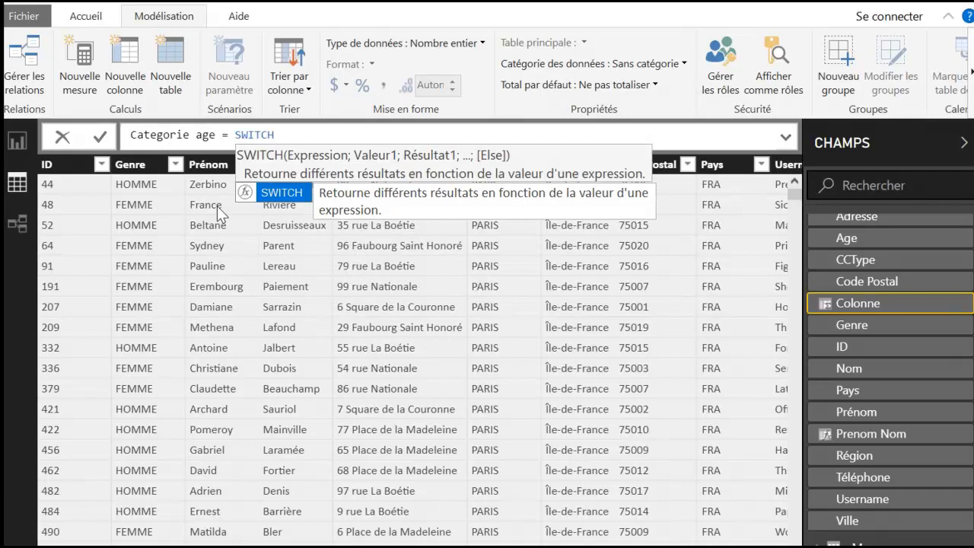
text(( TRUE() ;)
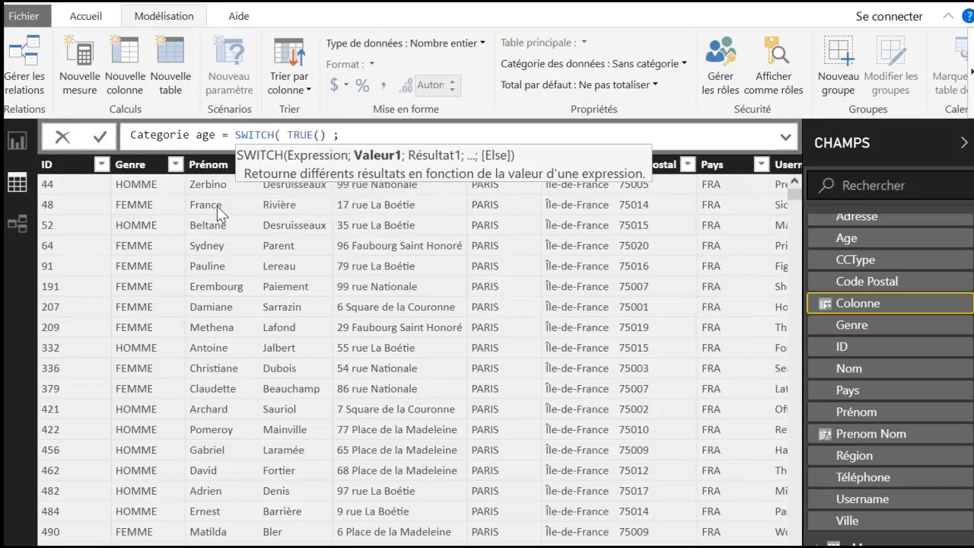
Step: Add the first condition and result, clients[Age] < 18 ; "Juniors" ;, on a new line indented under TRUE()
key(shift+Return)
key(Tab)
key(Tab)
key(Tab)
key(Tab)
key(Tab)
key(Tab)
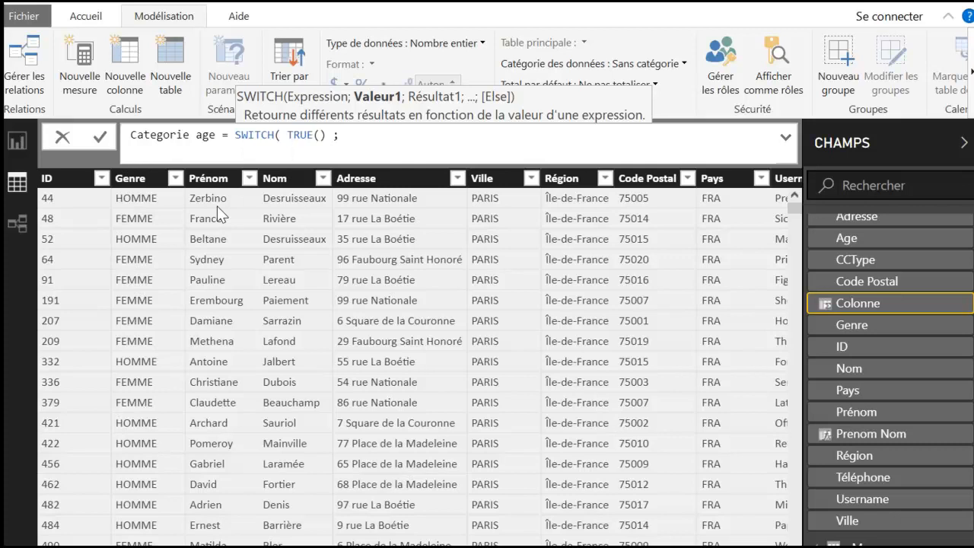
text(Age)
key(Tab)
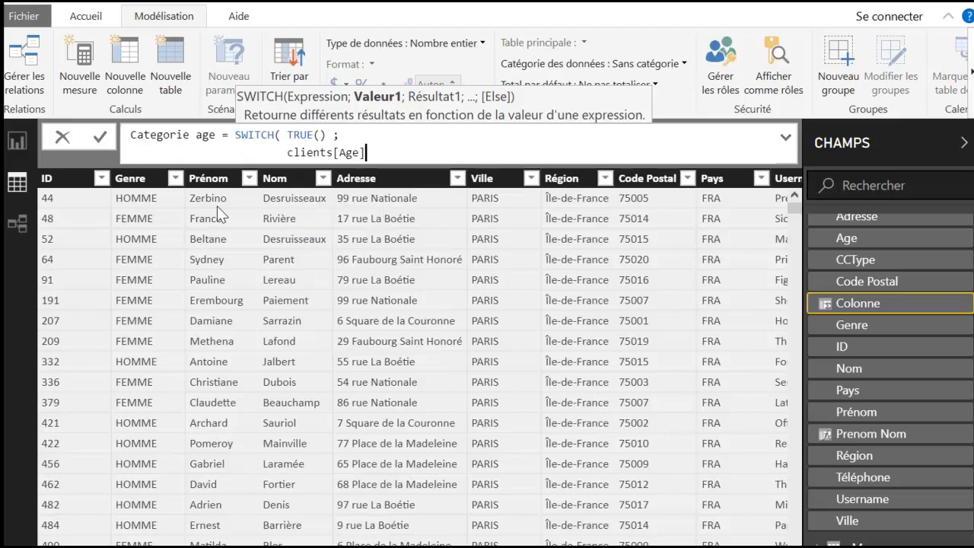
text(< 18 ; "J)
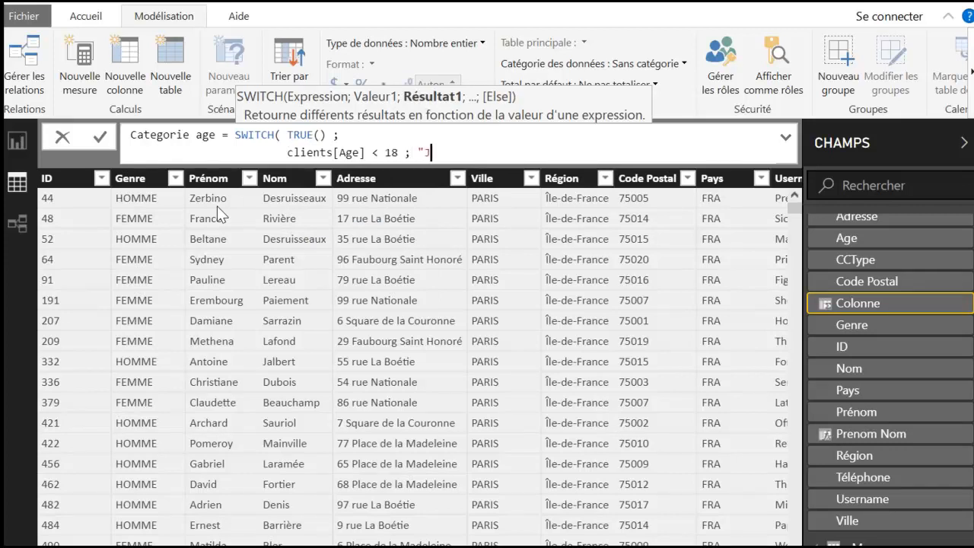
text(uniors" ; c)
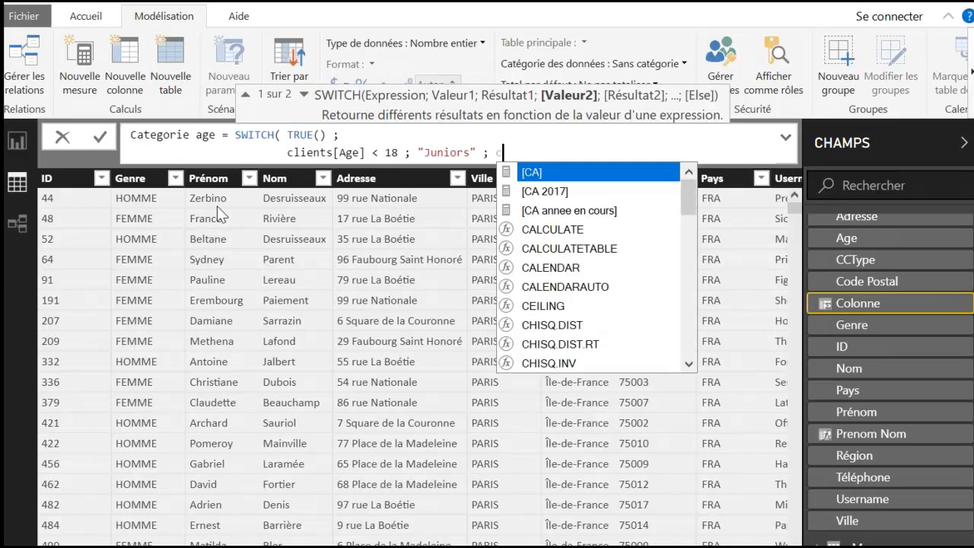
Step: Start a new line aligned under the Juniors condition and expand the formula editor to show the whole formula
key(BackSpace)
key(BackSpace)
key(Tab)
key(Tab)
key(Tab)
key(Tab)
key(Tab)
key(Tab)
key(Tab)
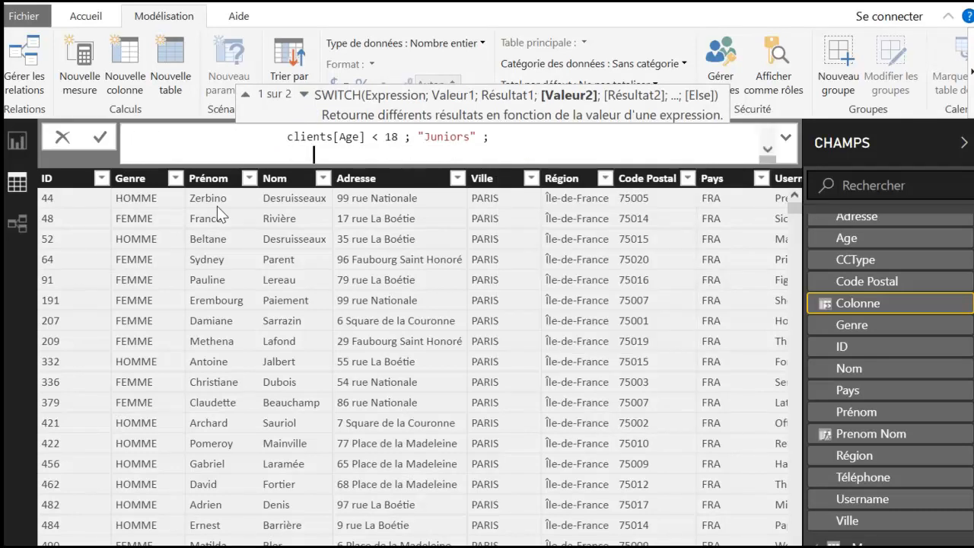
key(BackSpace)
key(BackSpace)
click(786, 137)
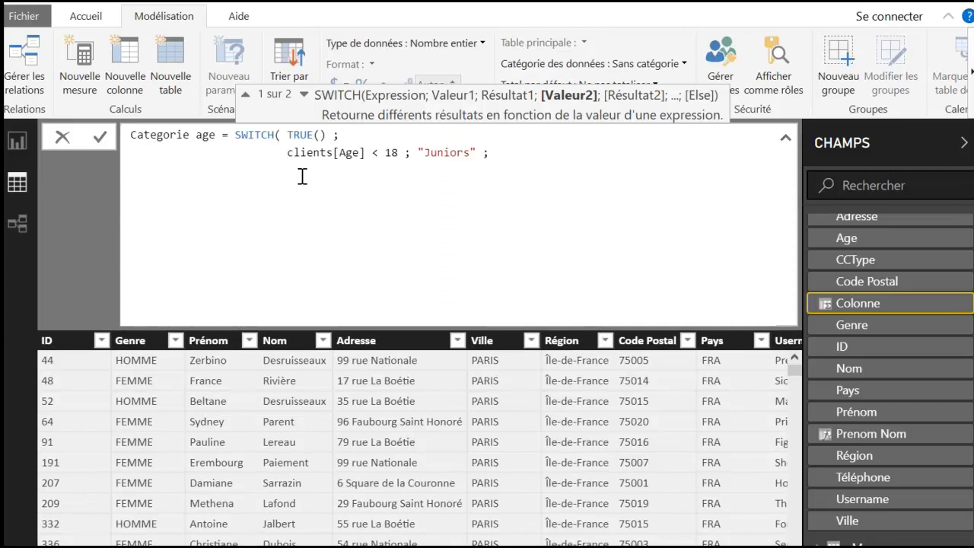
Step: Enter the second condition and result, clients[Age] < 30 ; "18-30 ans" ;, in the SWITCH formula
text(cli)
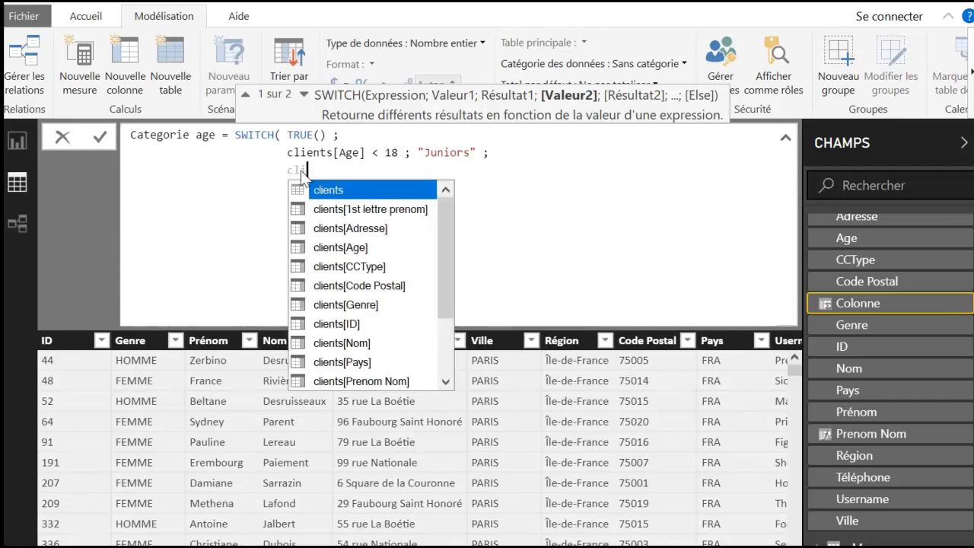
key(Down)
key(Down)
key(Down)
key(Tab)
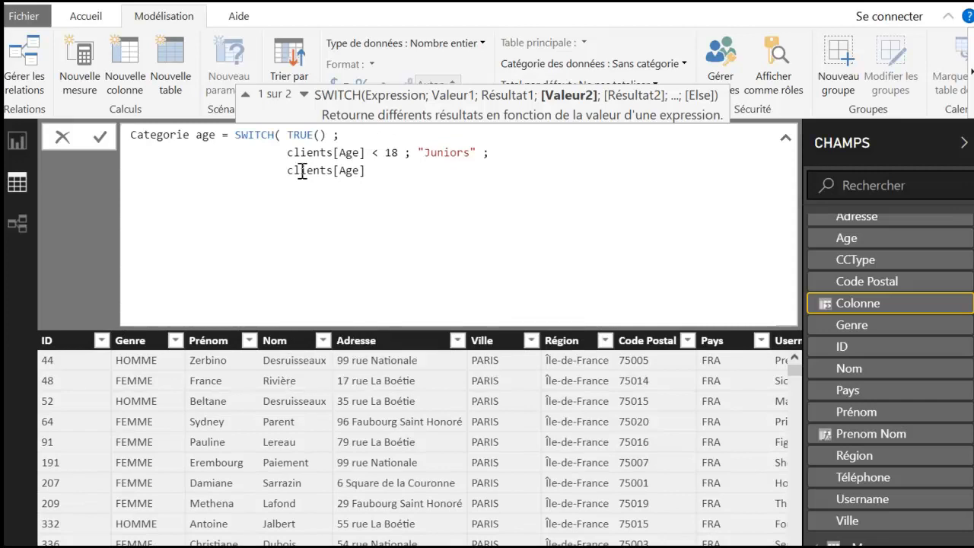
text(< 30)
key(BackSpace)
text(30 ; )
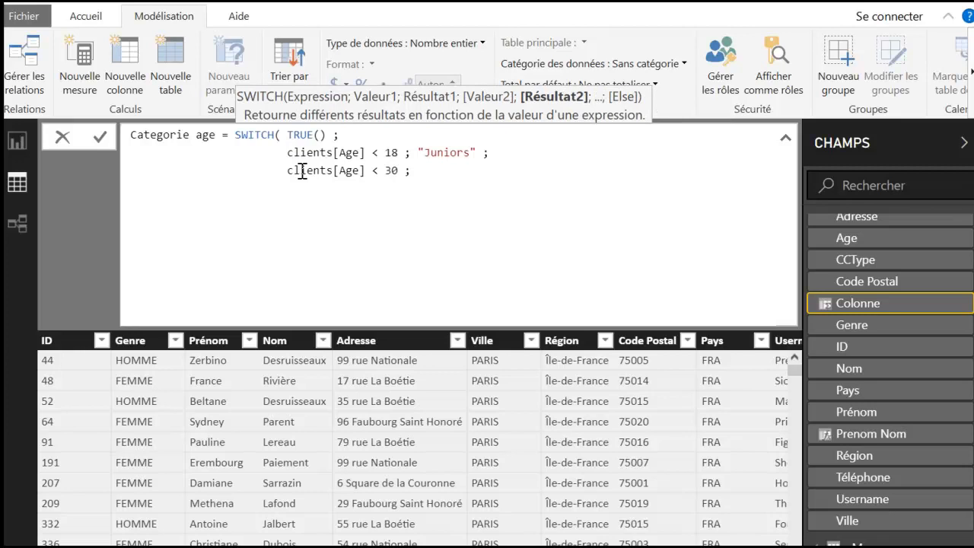
text("18-30 ans" ;)
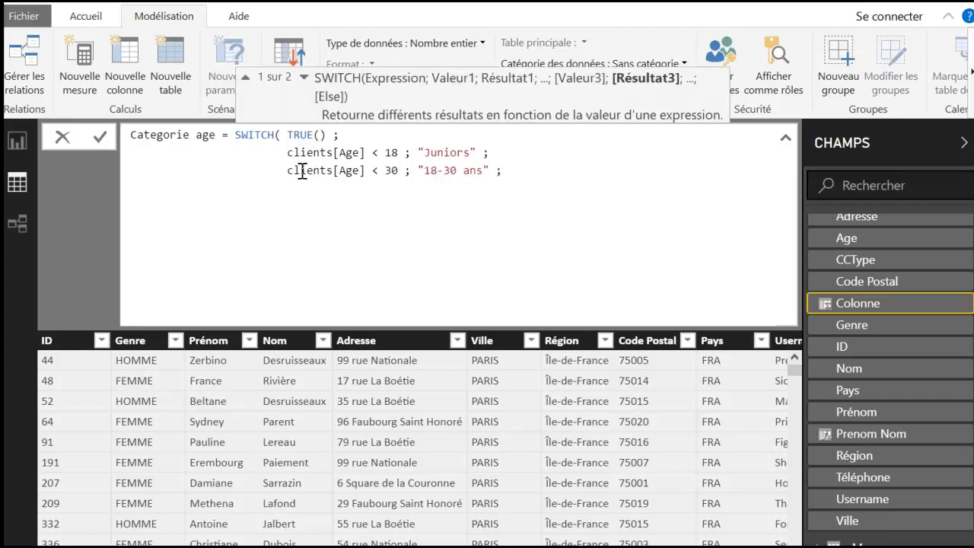
Step: Add the third condition and result, clients[Age] <50 ; "30-50ans" ;, on a new aligned line
key(shift+Return)
key(Tab)
key(BackSpace)
key(BackSpace)
key(BackSpace)
key(BackSpace)
text(clien)
key(Down)
key(Down)
key(Down)
key(Tab)
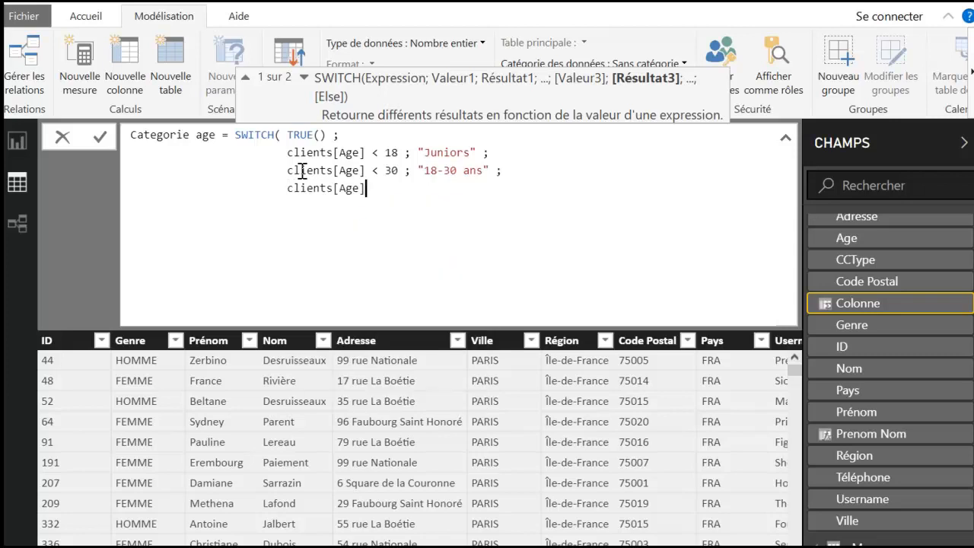
text(<50 ; )
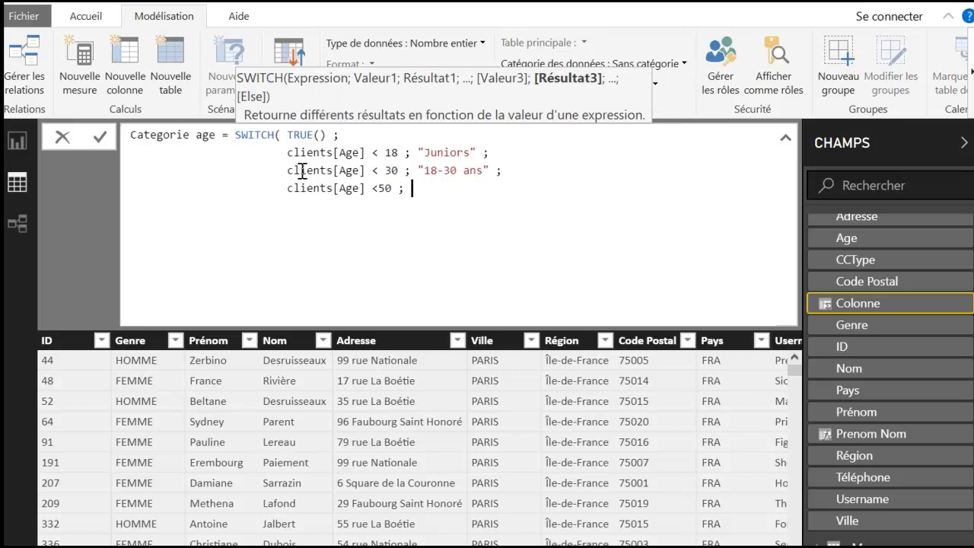
text("30-50ans" ;)
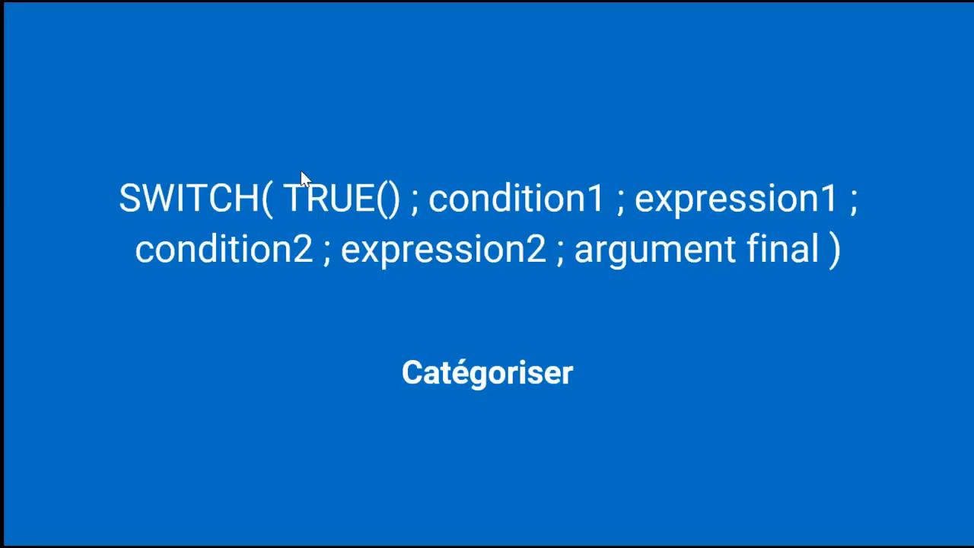
Step: Return from the SWITCH slide to Power BI, add the final argument "+50 ans" ) on a new line and validate the Categorie age formula
key(alt+Tab)
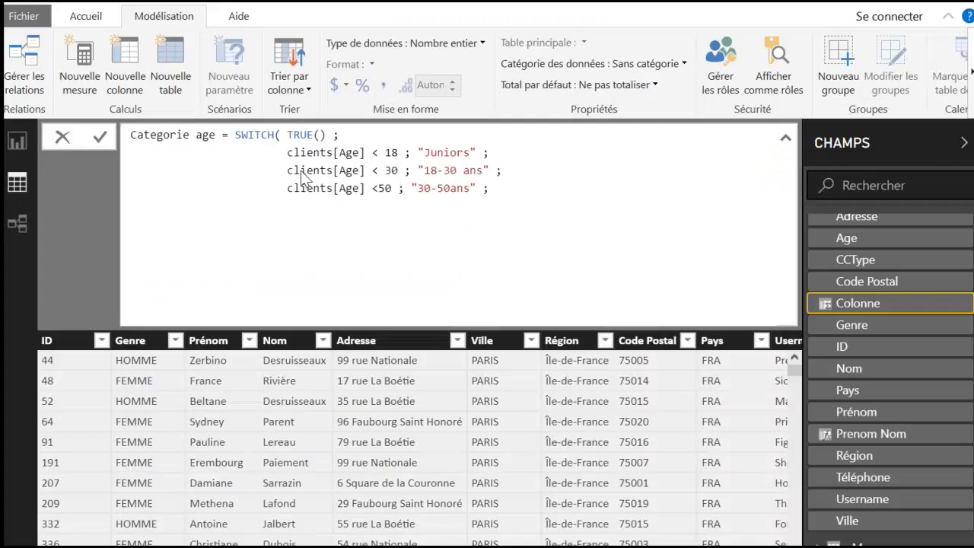
key(shift+Return)
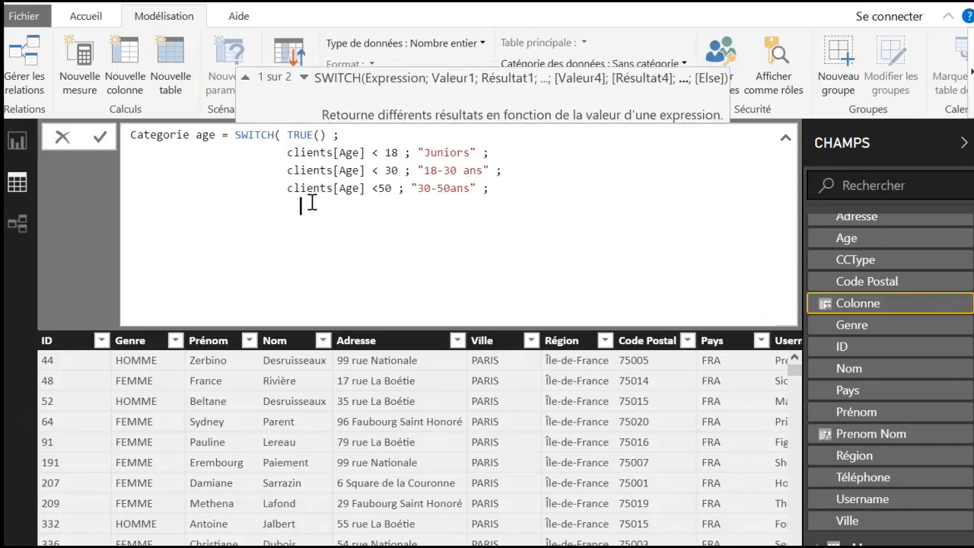
key(BackSpace)
key(BackSpace)
text("+50ans)
key(BackSpace)
key(BackSpace)
key(BackSpace)
key(BackSpace)
text(0 ans" ))
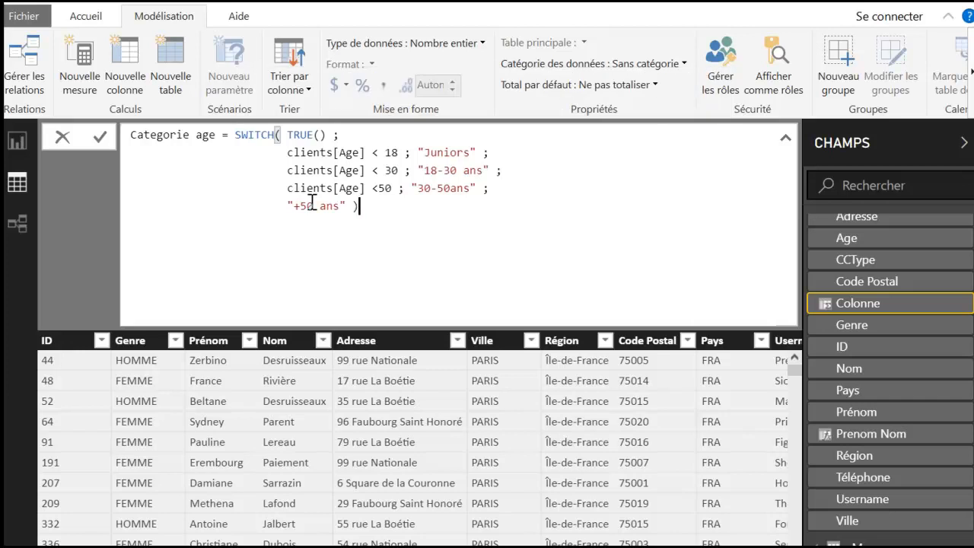
key(Return)
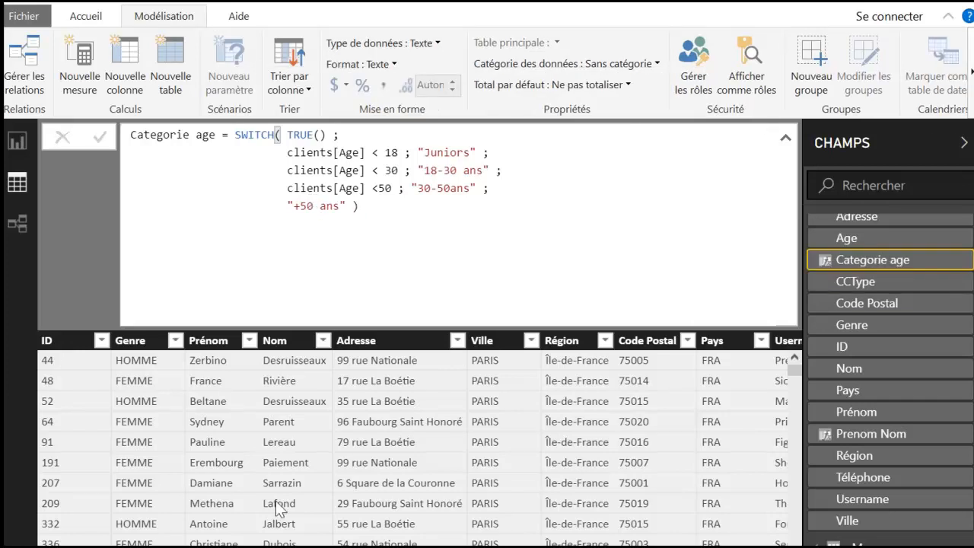
Step: Collapse the formula editor and examine the Categorie age values against the Age column across the clients rows
click(785, 138)
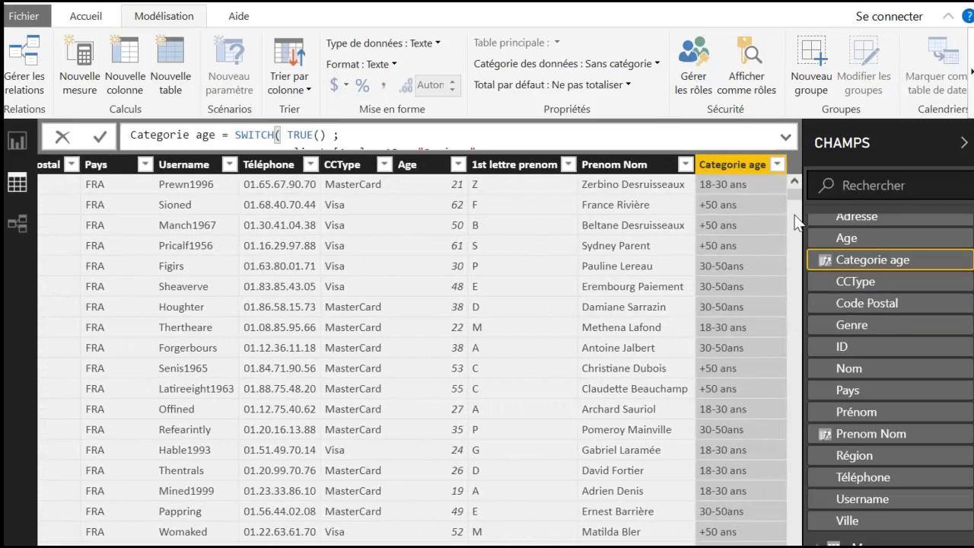
click(729, 166)
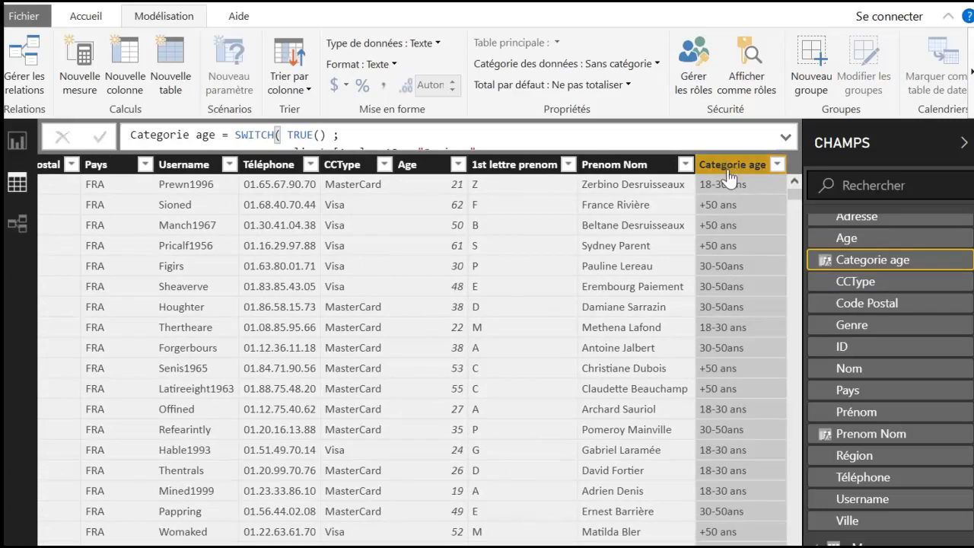
scroll(736, 403, down, 8)
scroll(735, 401, down, 9)
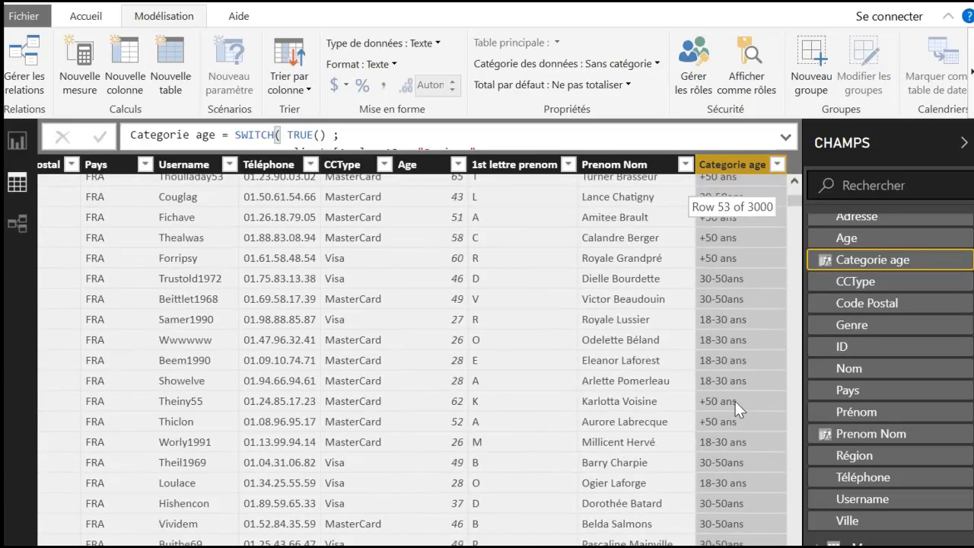
scroll(735, 401, up, 17)
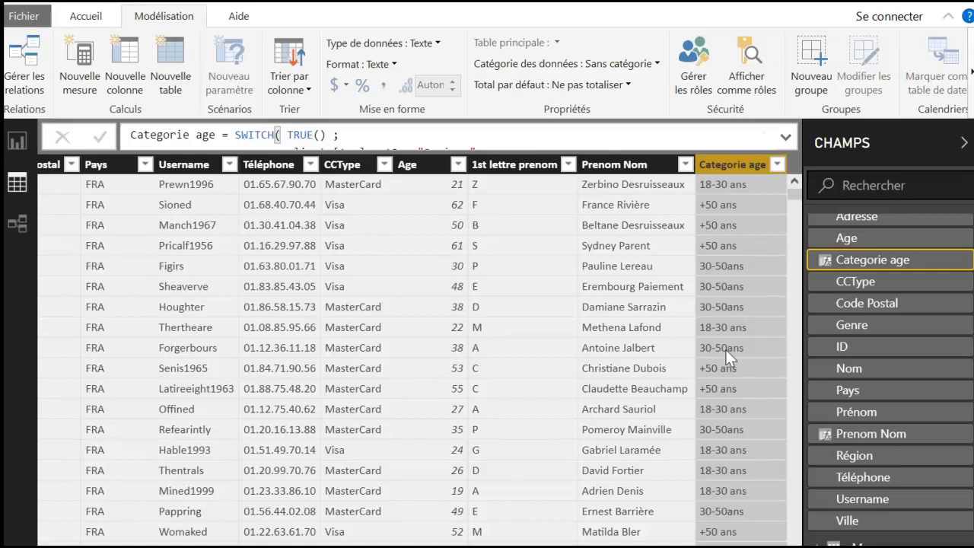
scroll(728, 345, down, 10)
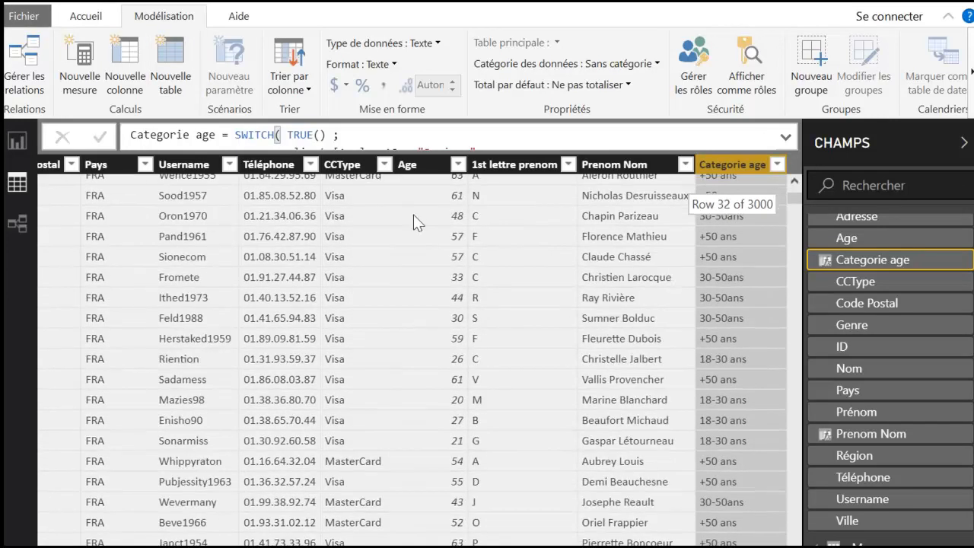
scroll(481, 333, down, 4)
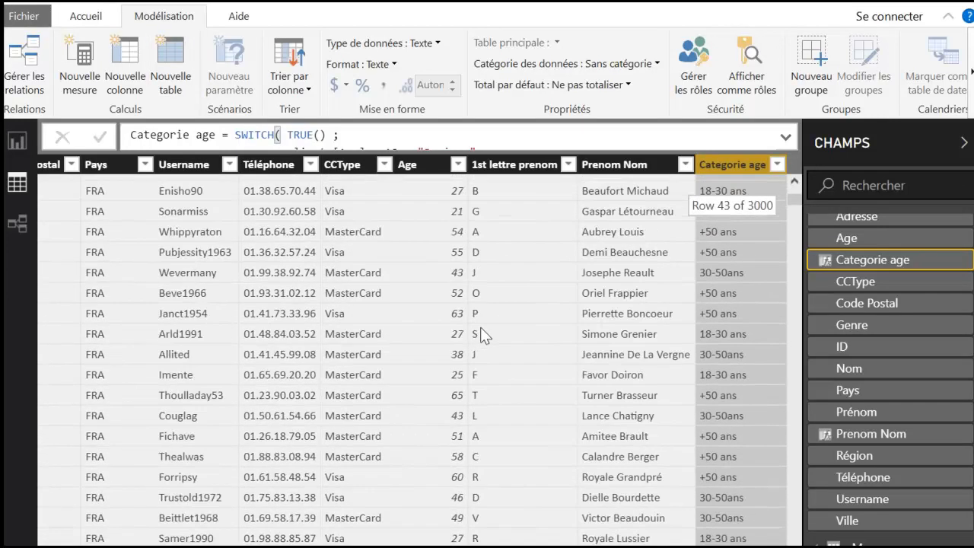
scroll(481, 333, down, 4)
scroll(480, 333, up, 14)
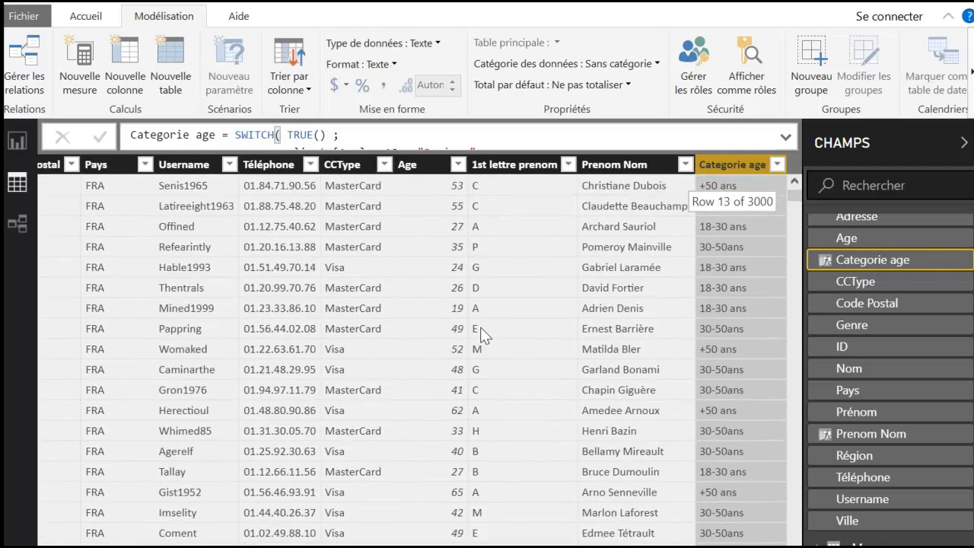
scroll(480, 327, up, 3)
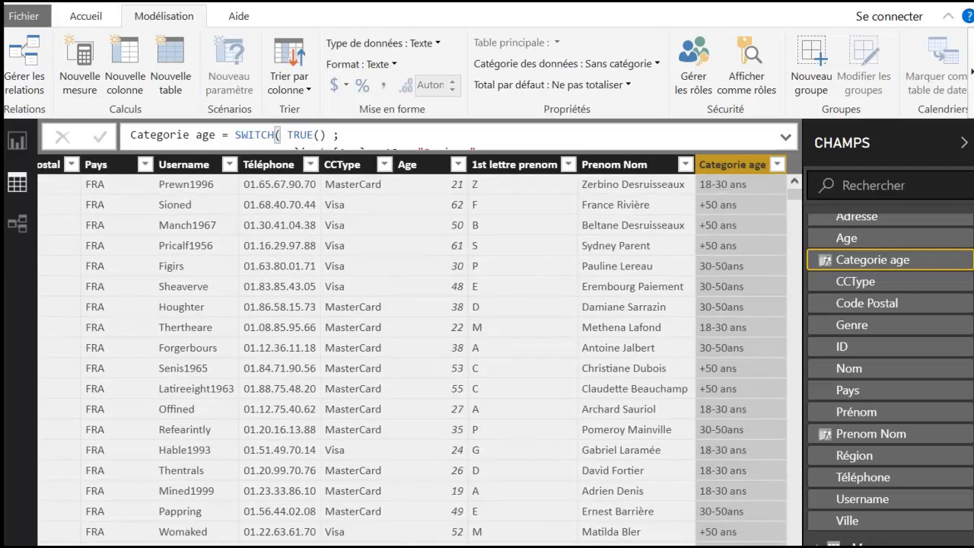